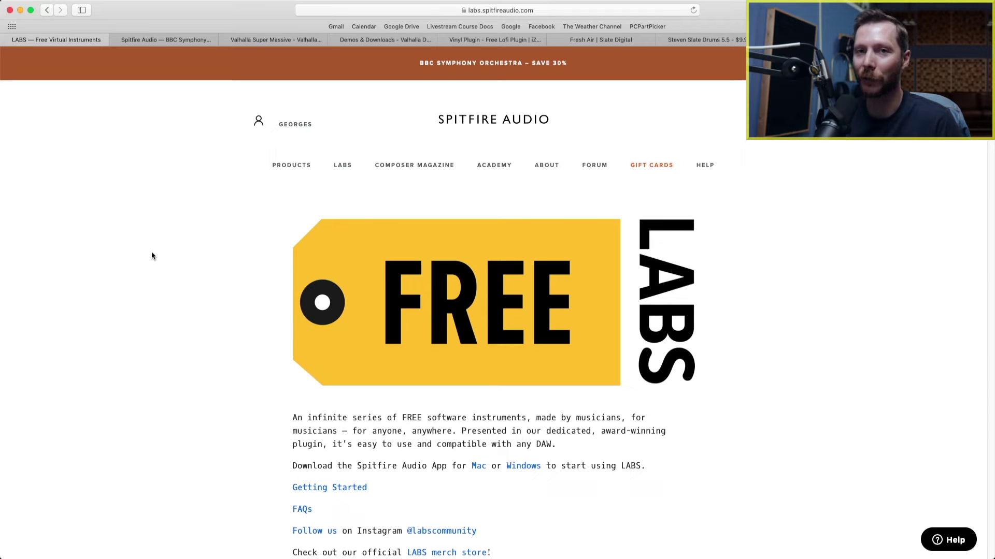
- Scroll the Spitfire LABS page and briefly preview the Siren Songs instrument
scroll(148, 249, down, 10)
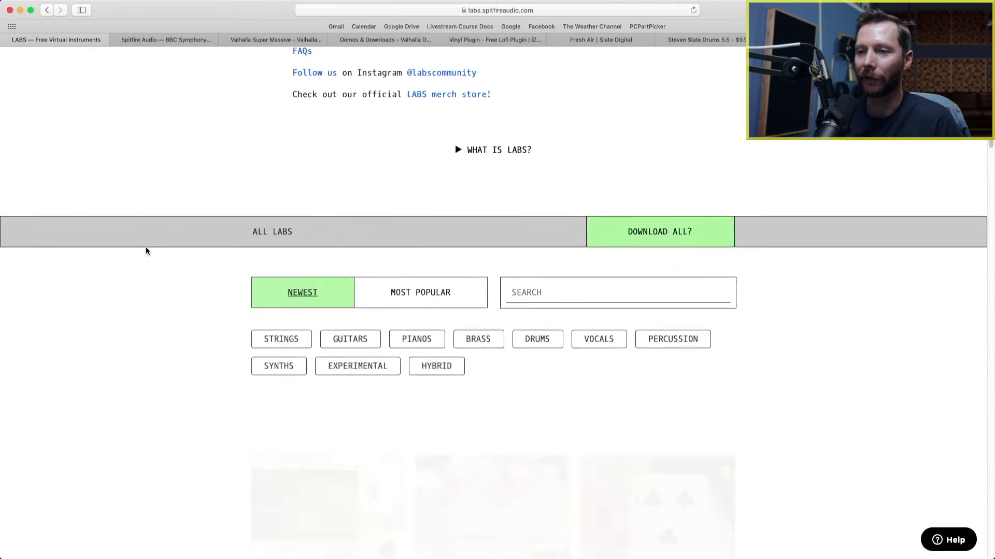
scroll(146, 251, down, 1)
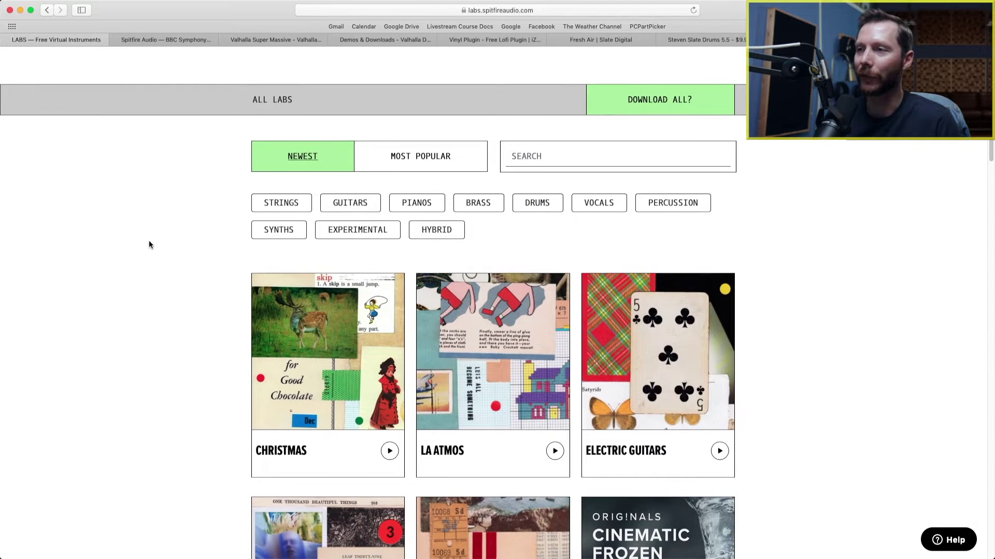
scroll(181, 244, down, 10)
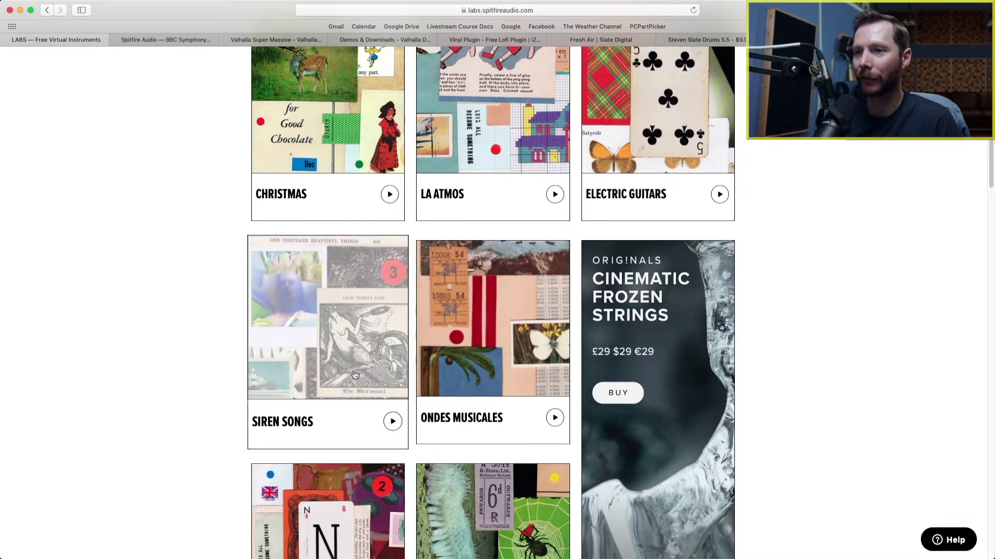
click(392, 421)
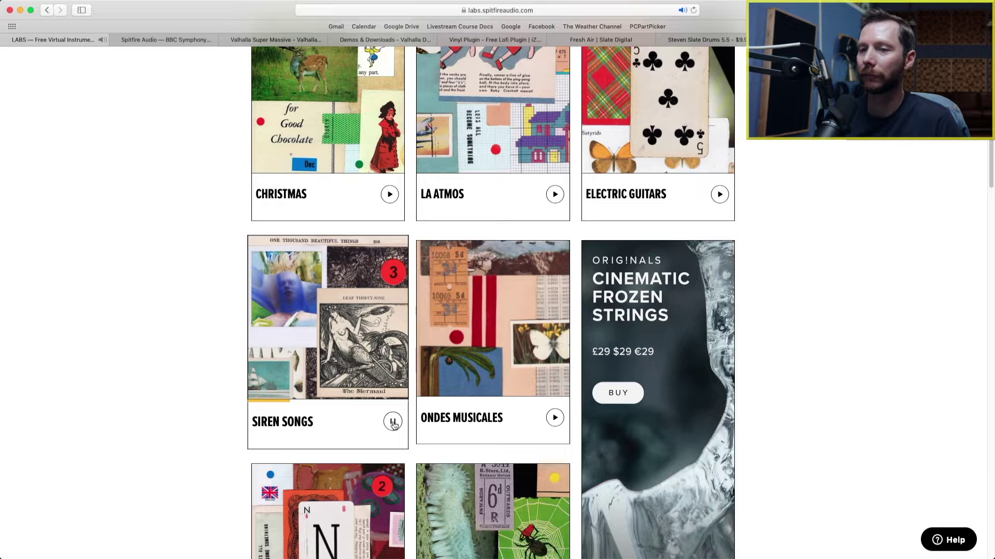
click(392, 422)
- Filter the LABS page to PIANOS and browse the listed piano instruments
scroll(235, 313, up, 5)
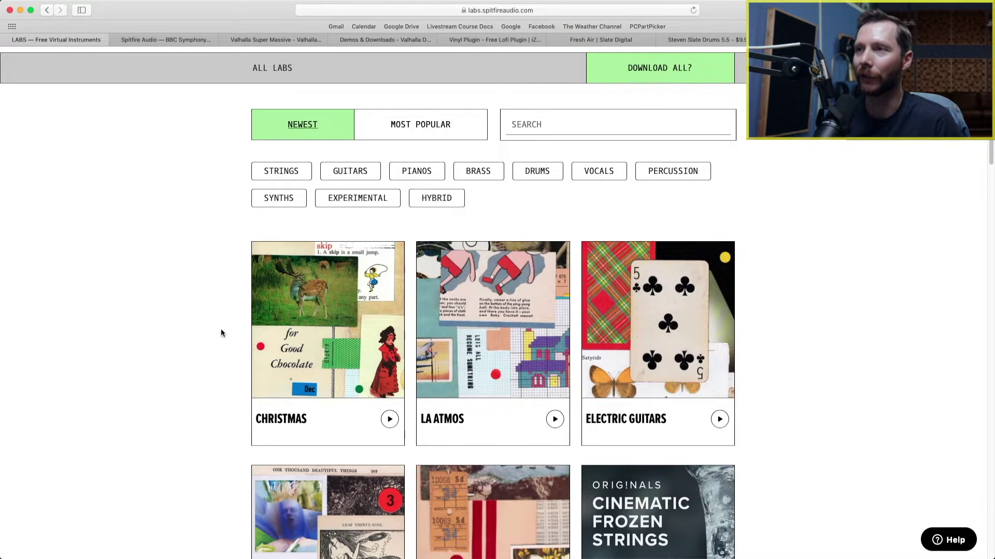
click(416, 172)
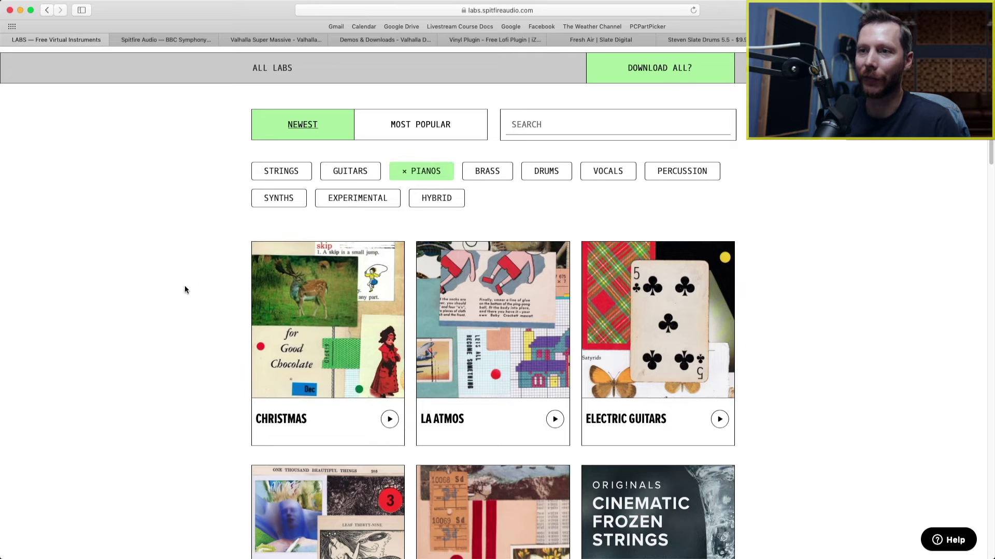
scroll(554, 463, down, 10)
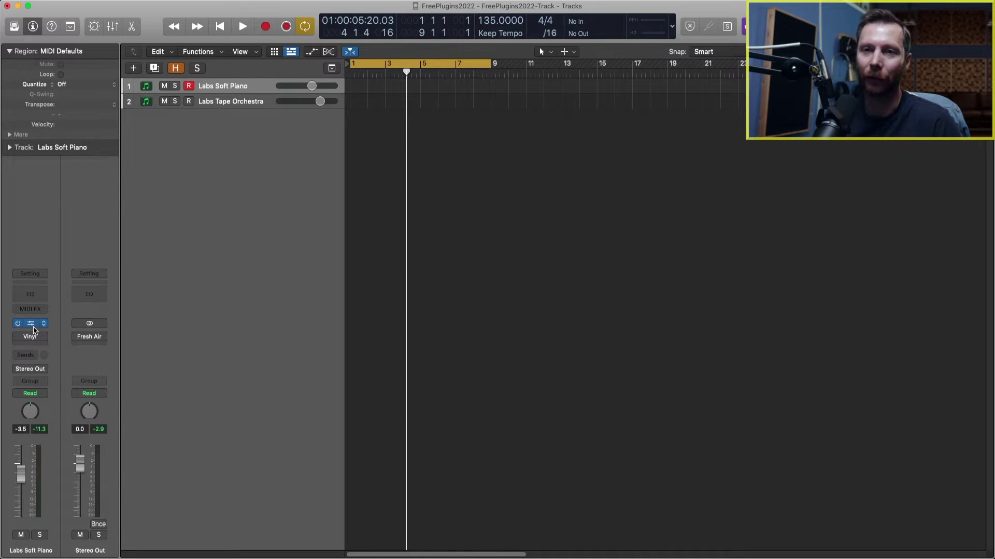
- Check the Labs Soft Piano instrument, then record an eight-bar piano part on track 1
click(31, 324)
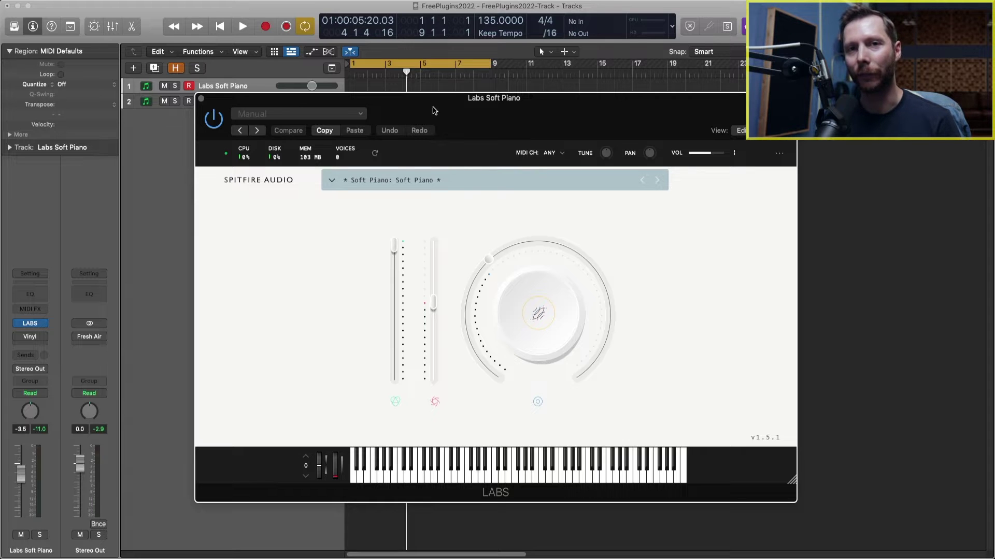
key(super+w)
key(r)
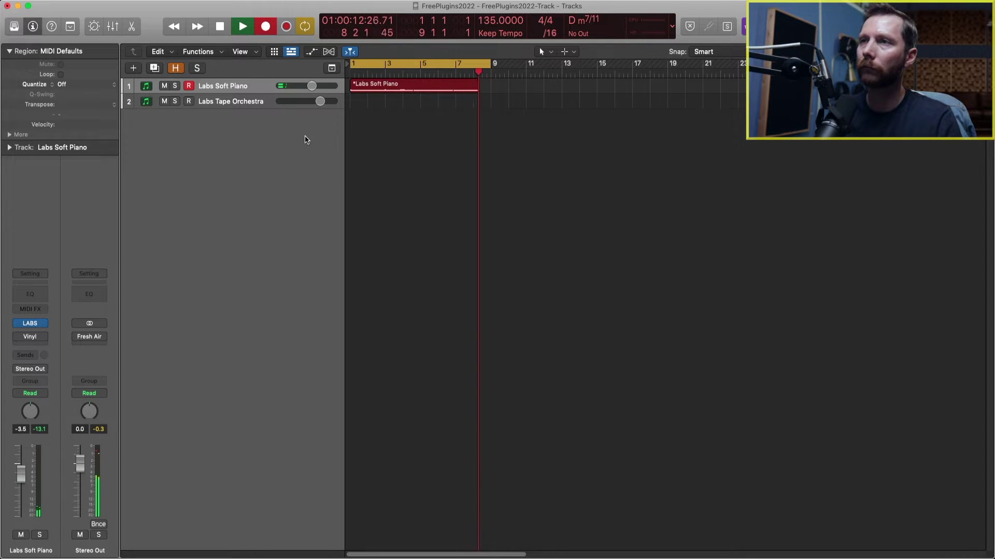
key(space)
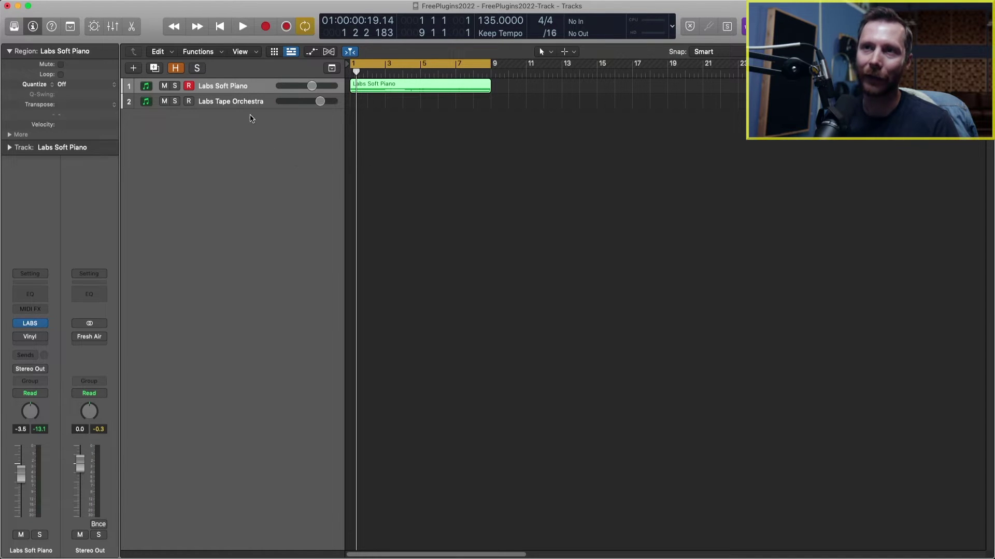
- Audition Tape Orchestra presets Vox Humana Crinkle, Woods Hollow and Strings Sul Tasto
click(232, 103)
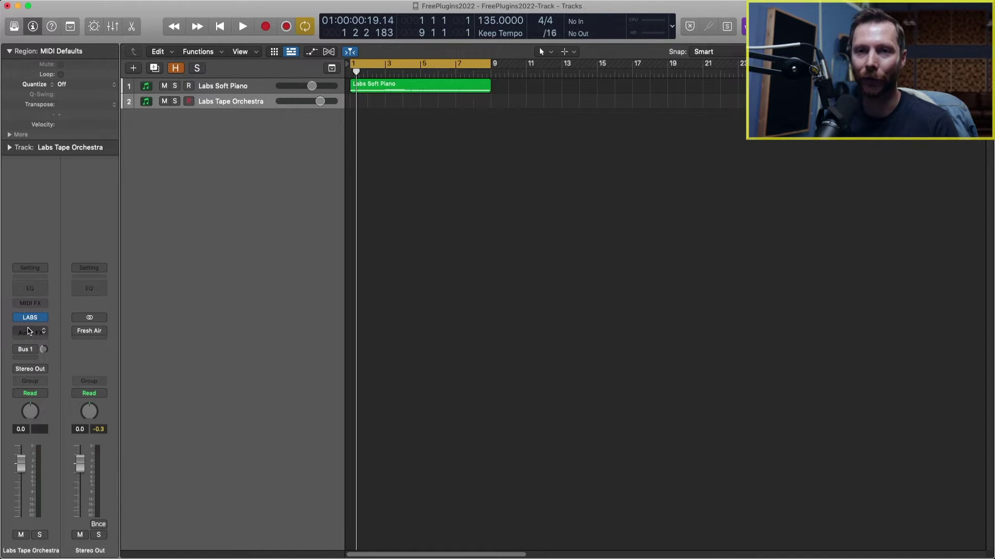
click(30, 317)
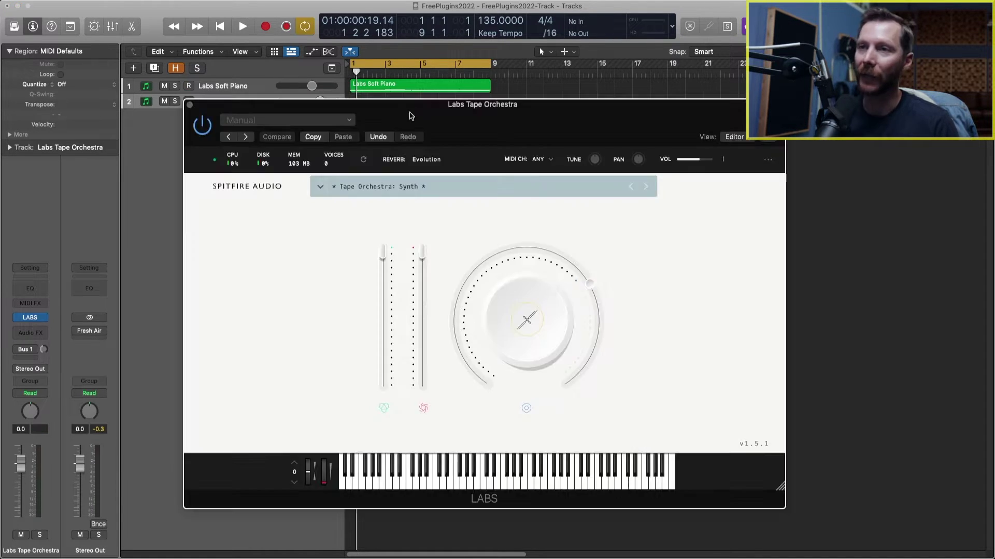
click(320, 188)
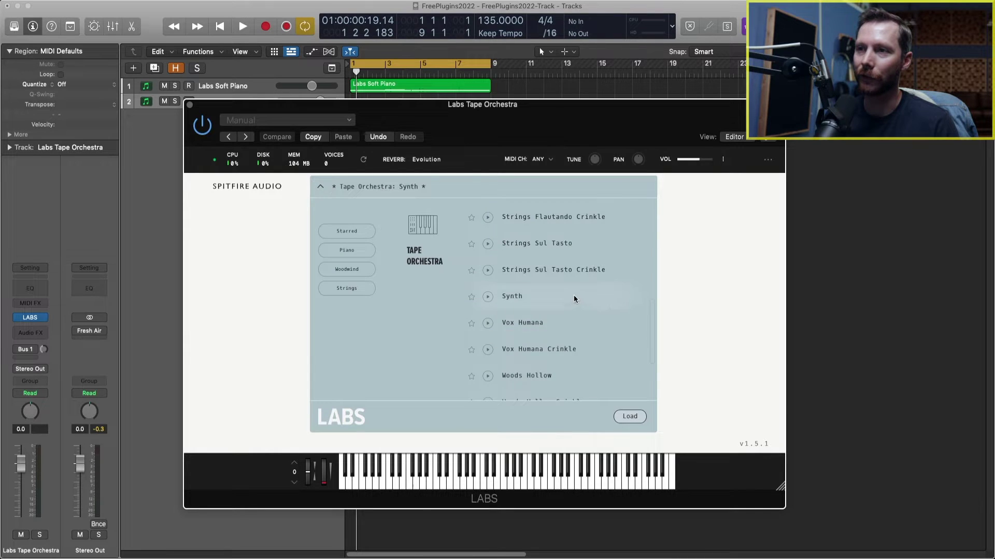
scroll(574, 300, down, 1)
click(488, 302)
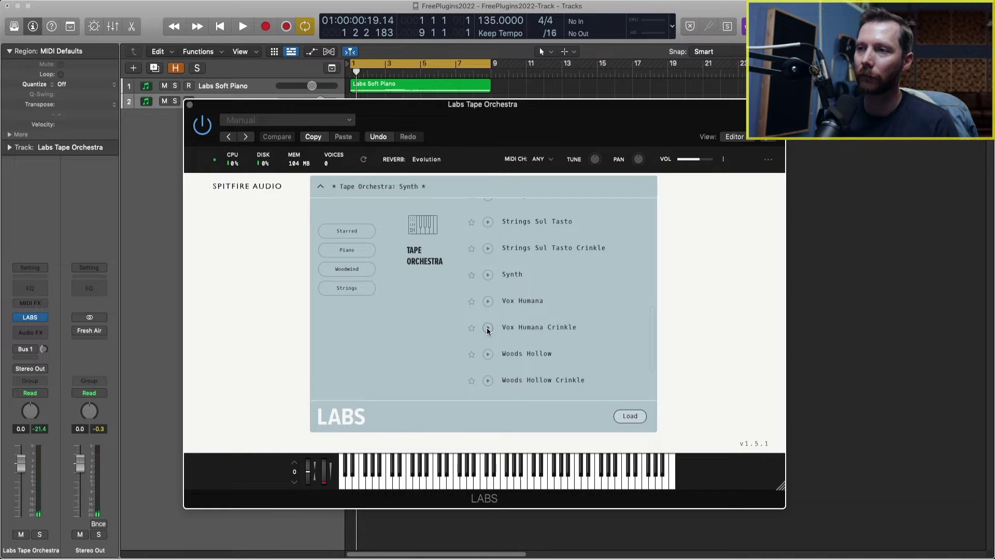
click(487, 328)
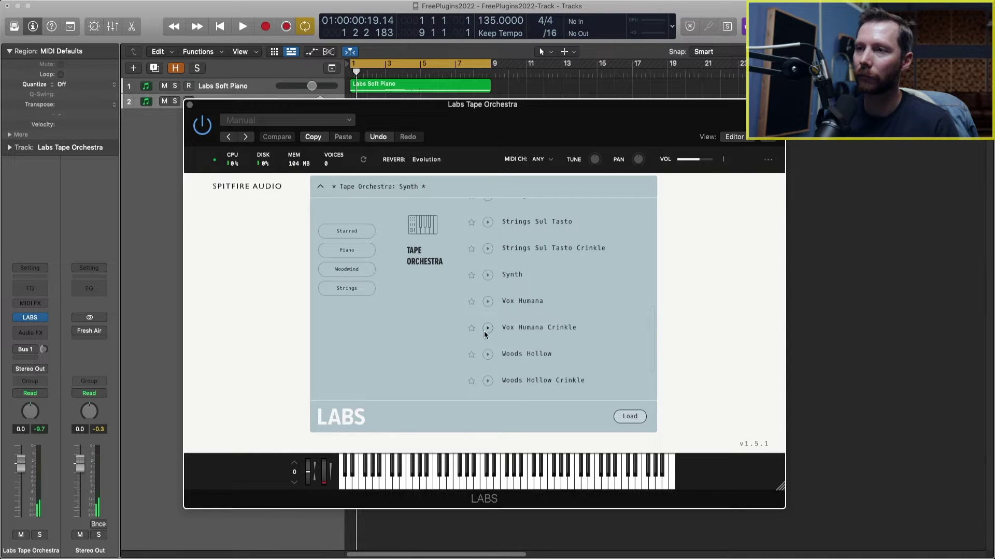
scroll(493, 254, up, 2)
click(488, 262)
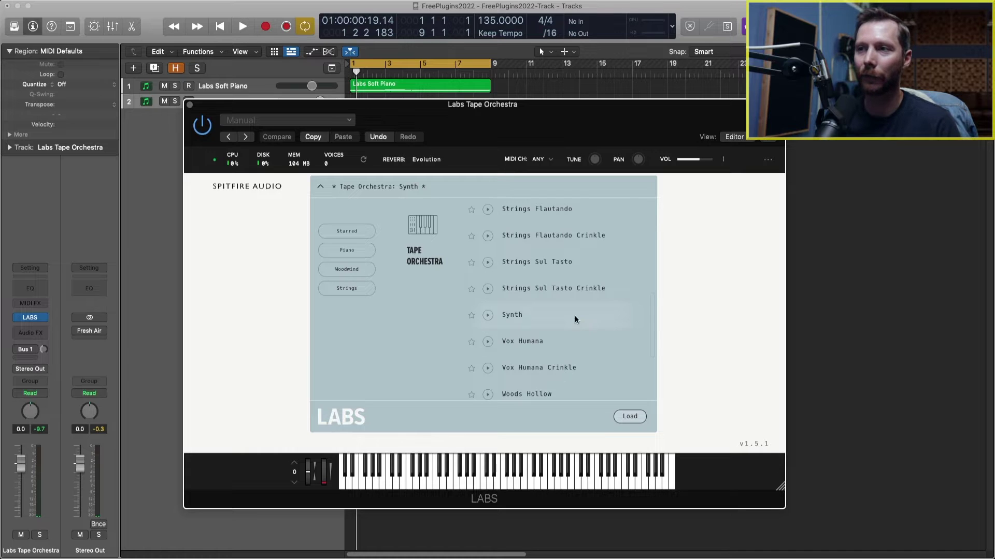
- Keep the Synth preset and record the Tape Orchestra part on track 2
click(309, 319)
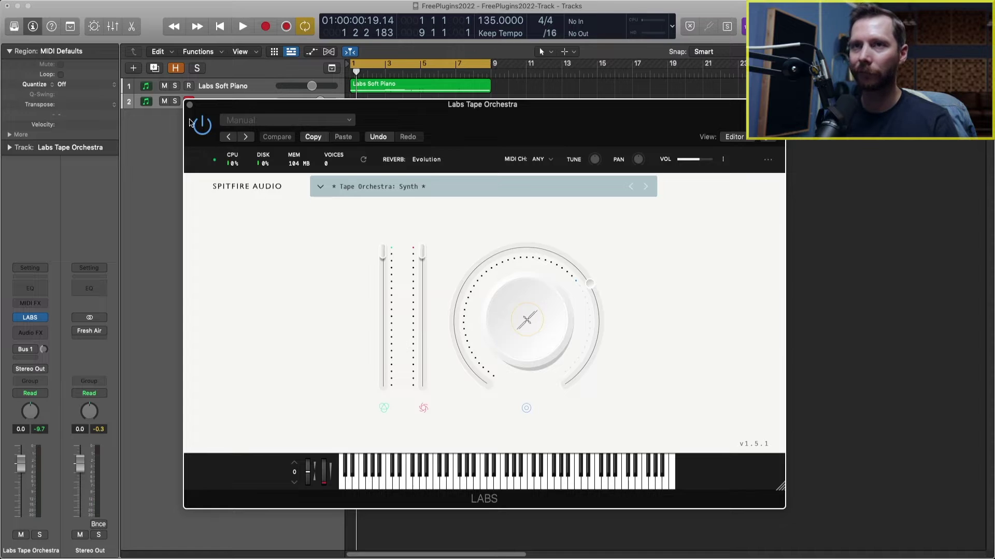
click(190, 105)
key(r)
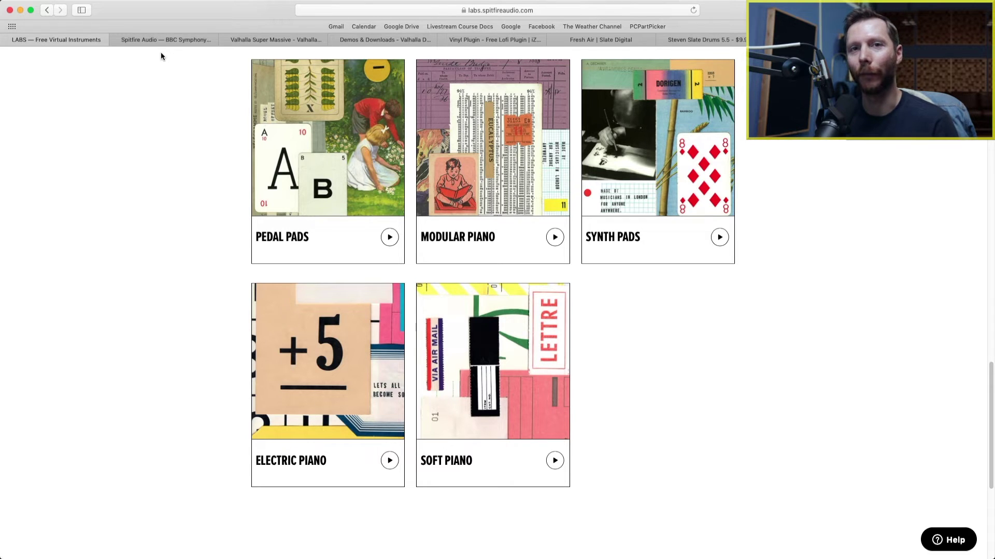
- Switch Safari to the Spitfire Audio BBC Symphony Orchestra Discover tab
click(176, 40)
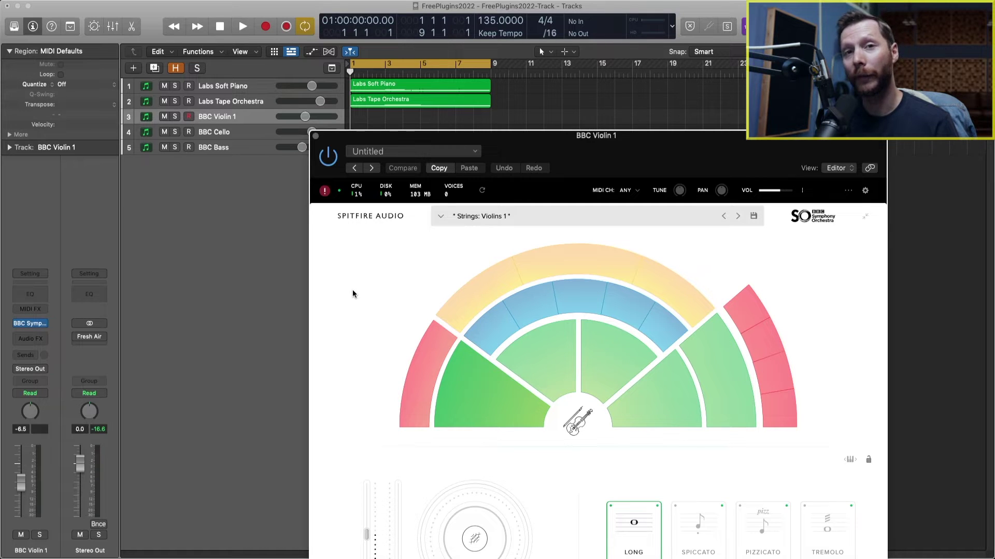
- Move the BBC Violin 1 window aside and record the violin part on track 3
drag(591, 140, 503, 65)
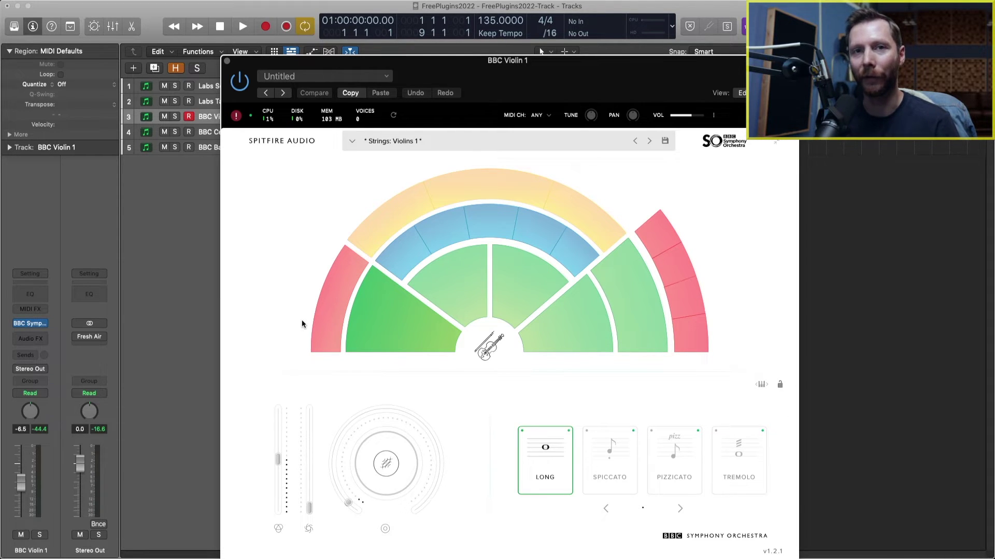
drag(315, 65, 506, 60)
key(space)
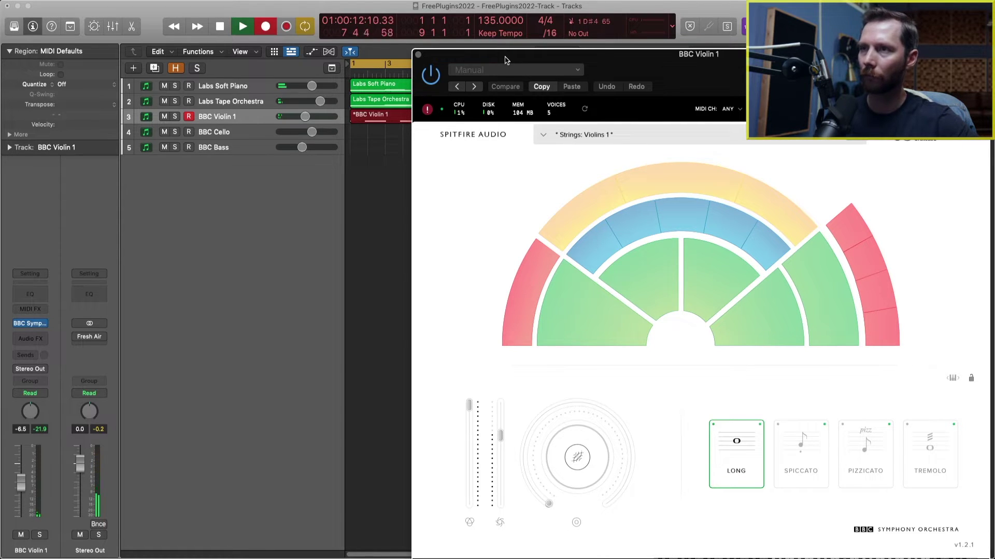
key(space)
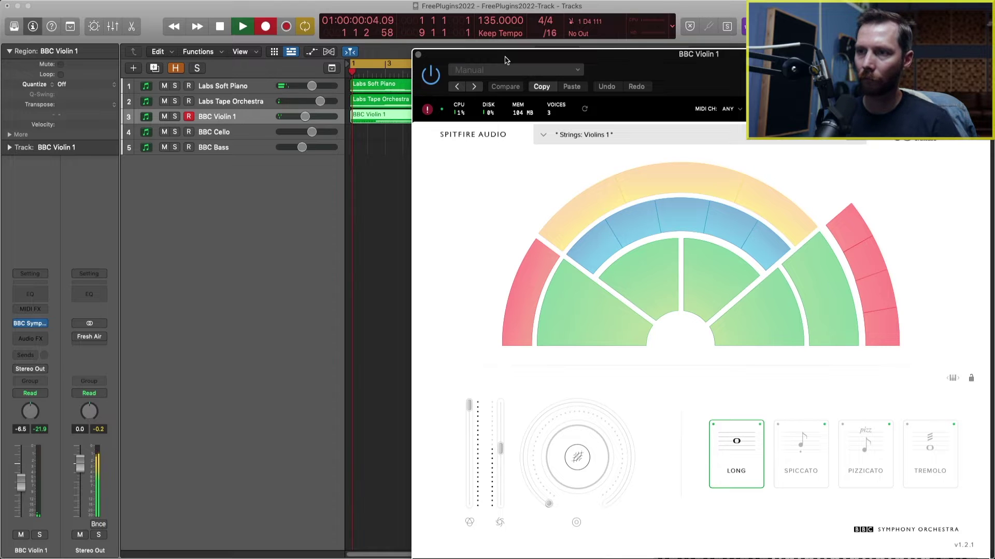
- Select BBC Cello, move and close its window, and record the cello part on track 4
key(Down)
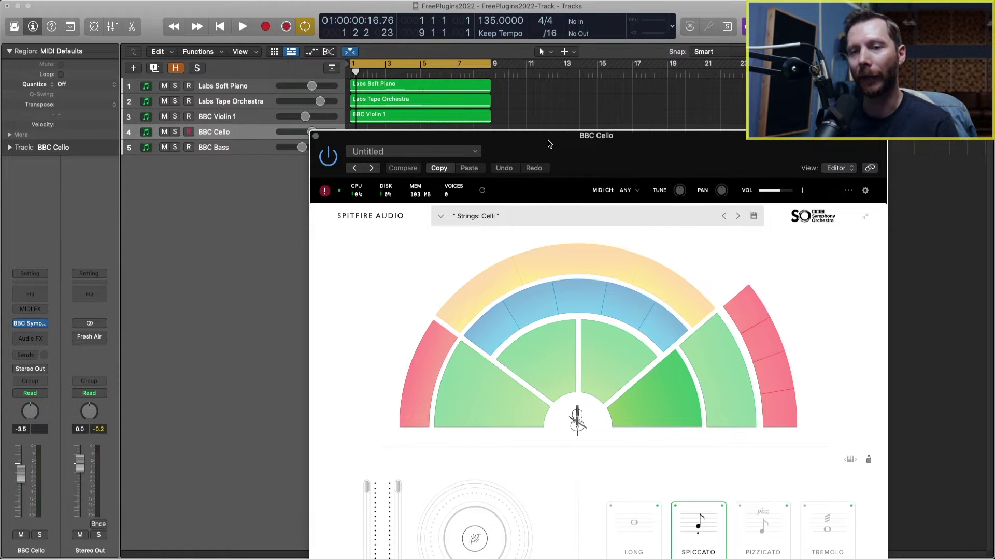
drag(549, 143, 560, 64)
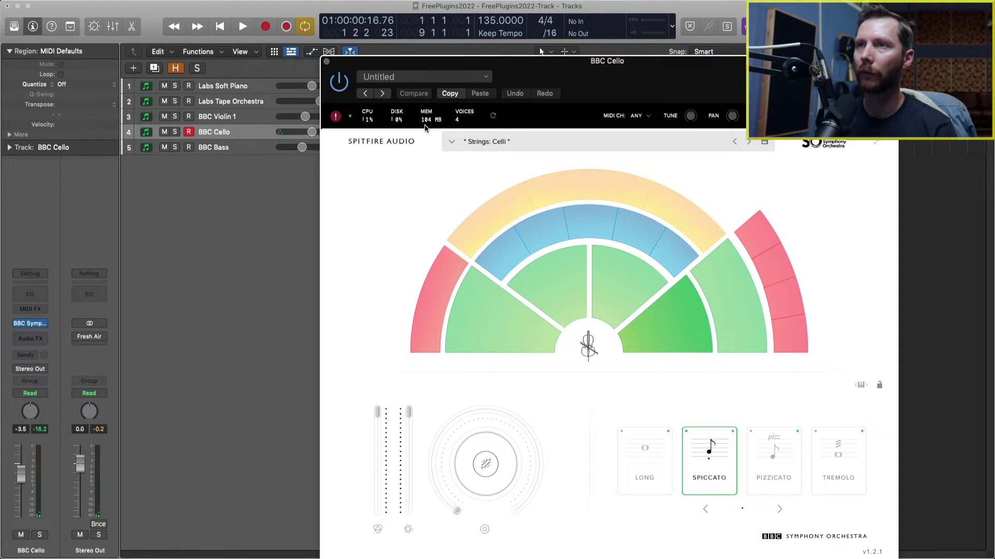
drag(440, 64, 536, 65)
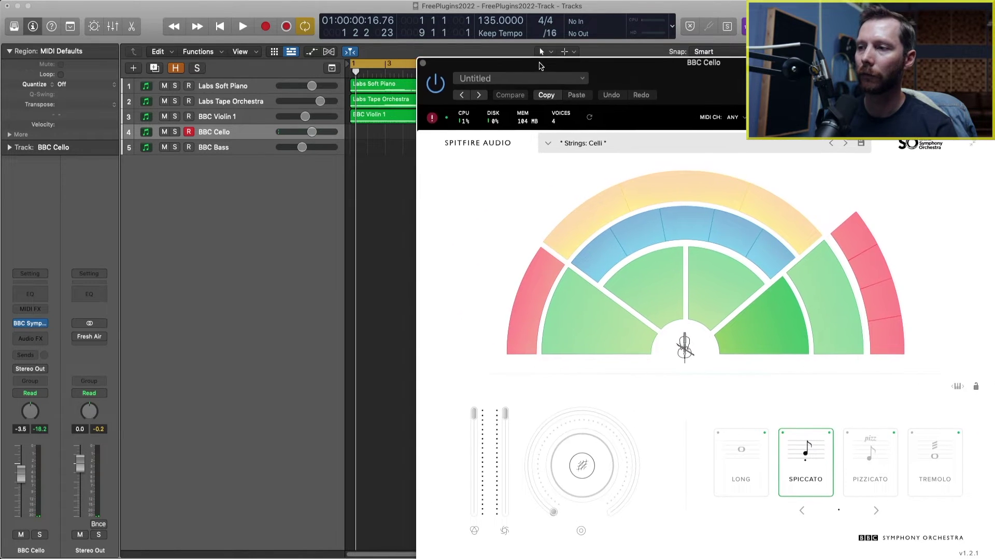
click(422, 64)
key(r)
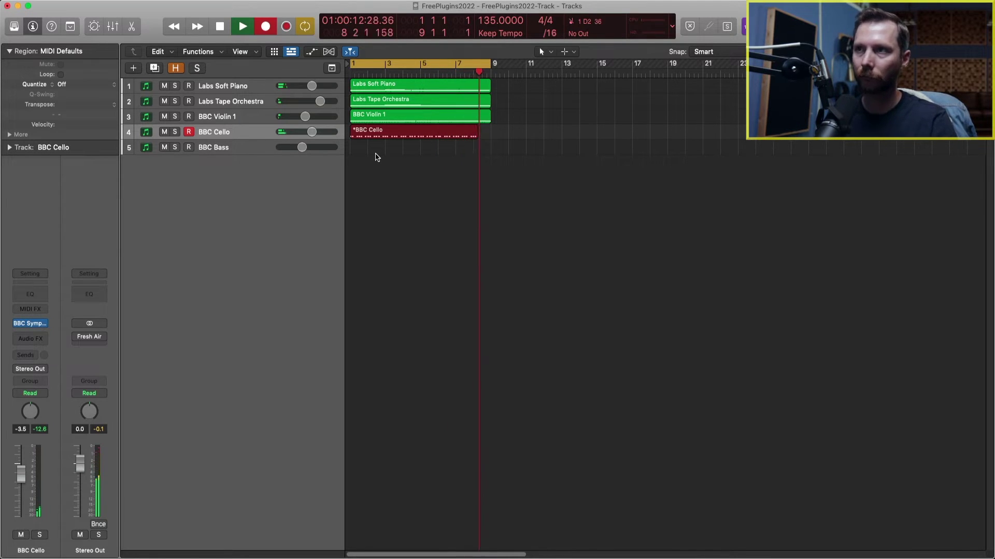
key(space)
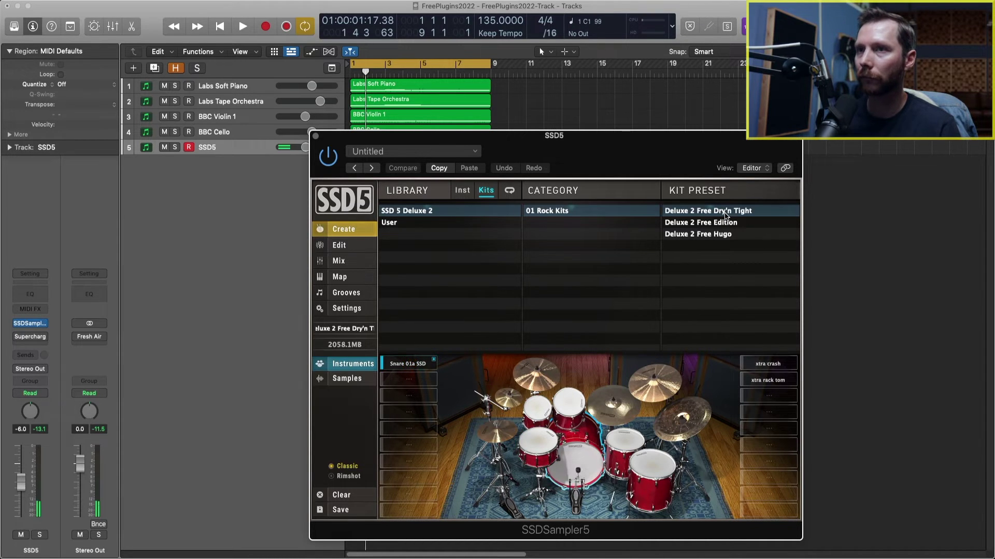
- Compare the Deluxe 2 Free Edition and Hugo kits in SSD5, settling on Free Edition
click(694, 226)
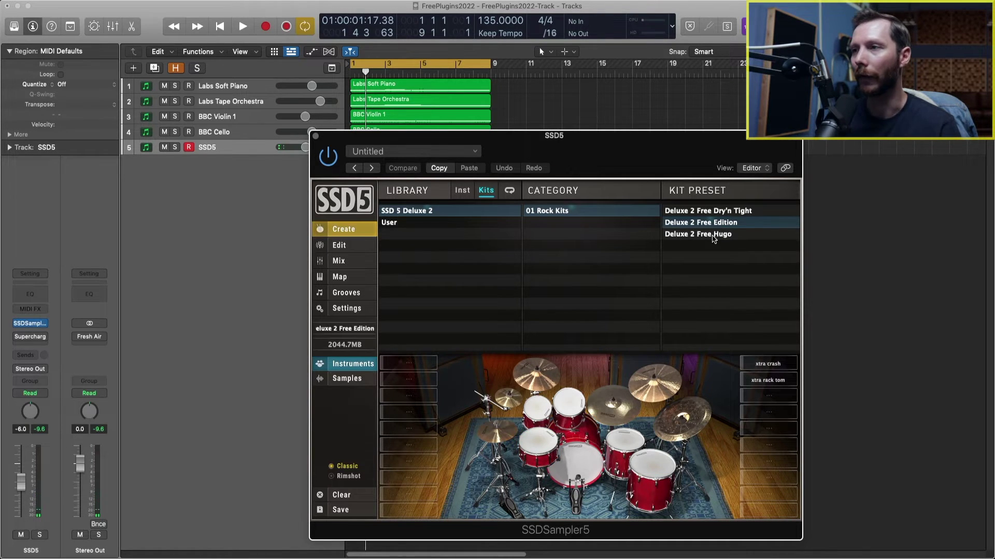
click(713, 236)
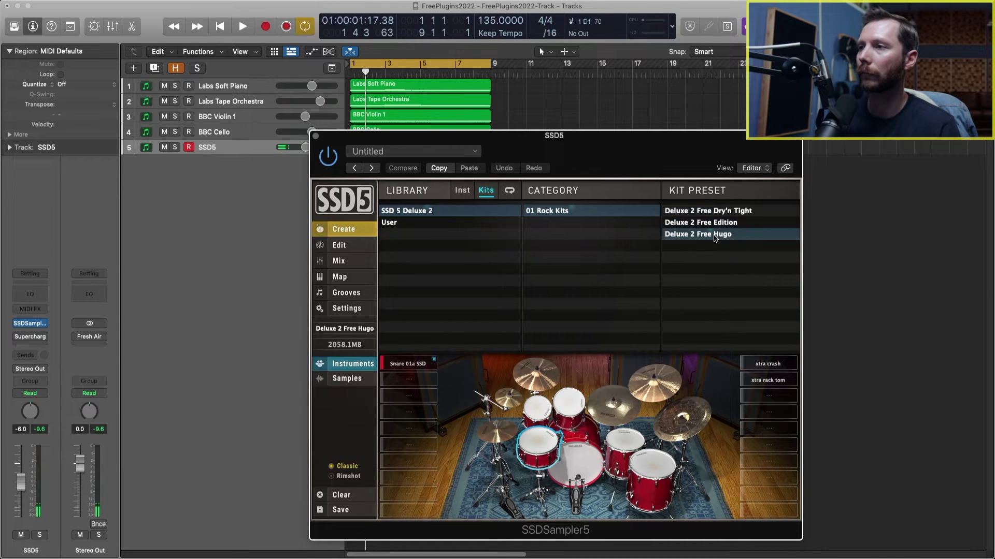
click(716, 227)
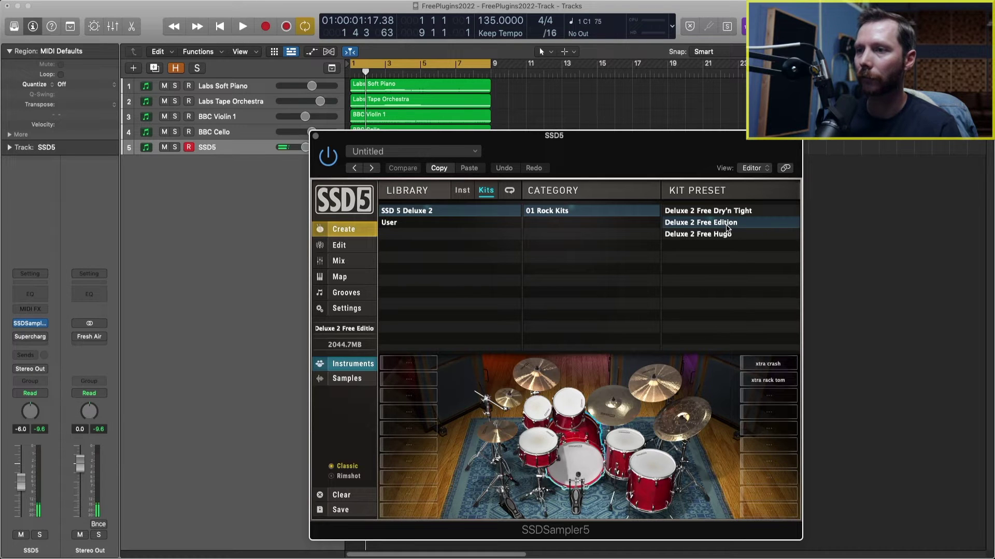
- Close SSD5, record an eight-bar drum take, and open it in the Piano Roll
key(super+w)
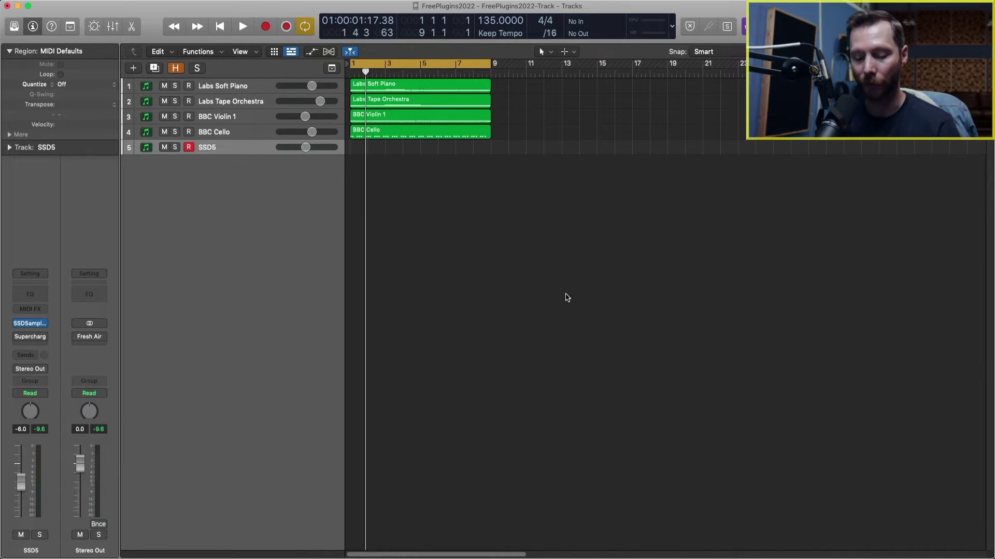
key(r)
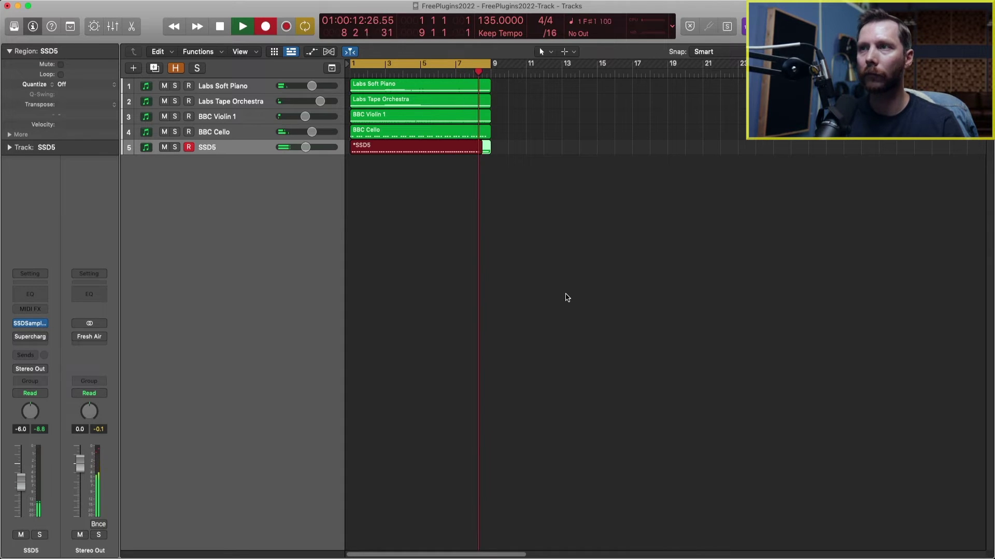
key(space)
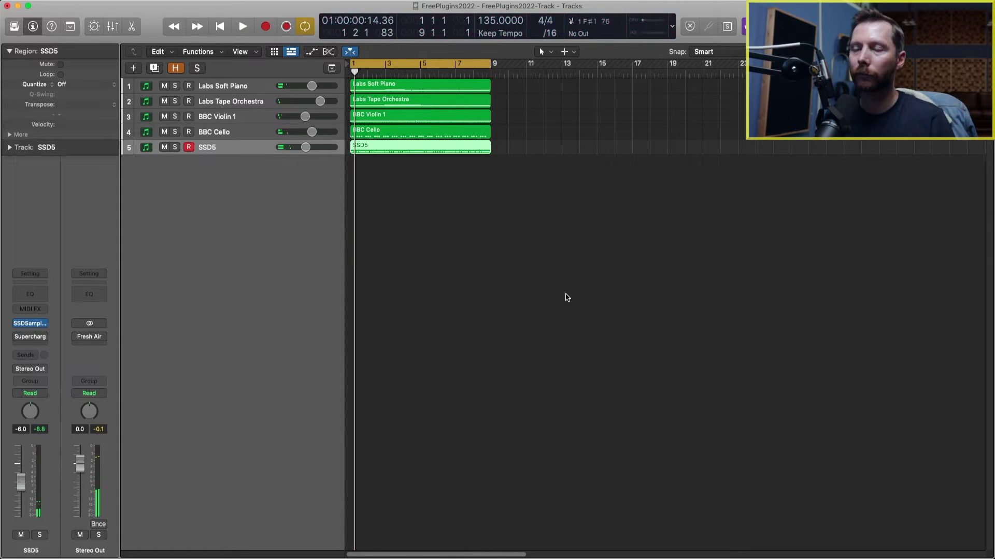
key(p)
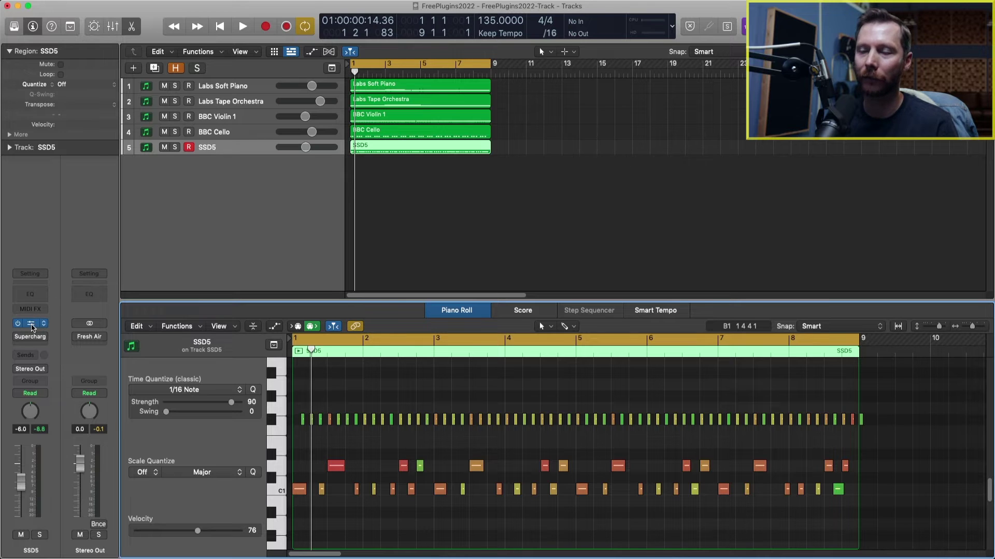
- Solo the SSD5 drums during playback, raising Hi-Hat to -3.15 dB and OH to -2.66 dB
click(30, 324)
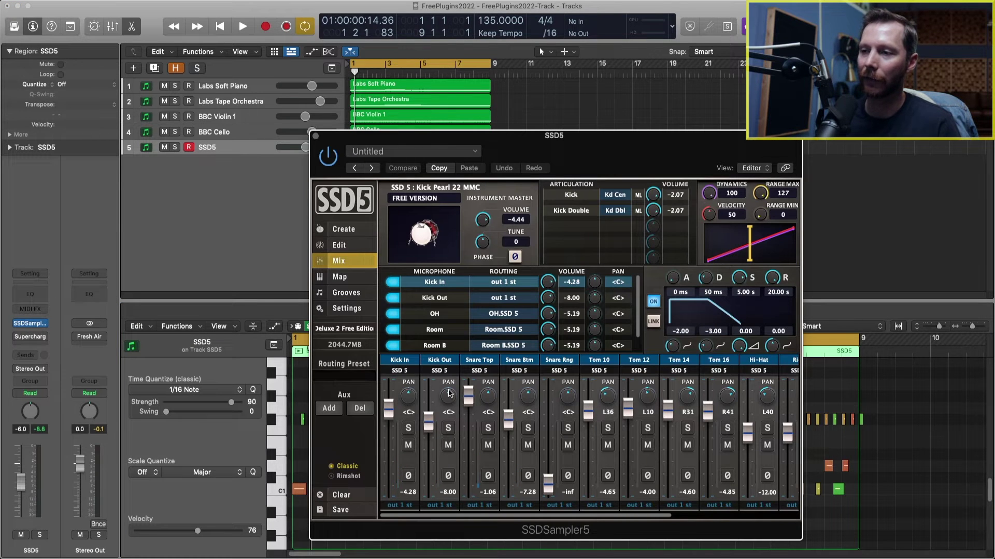
scroll(478, 472, right, 10)
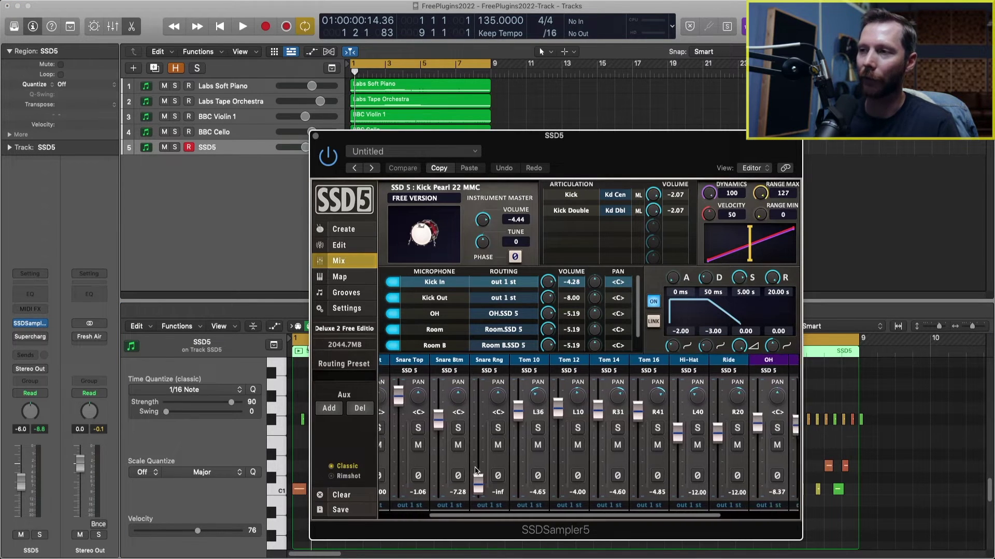
scroll(475, 471, right, 2)
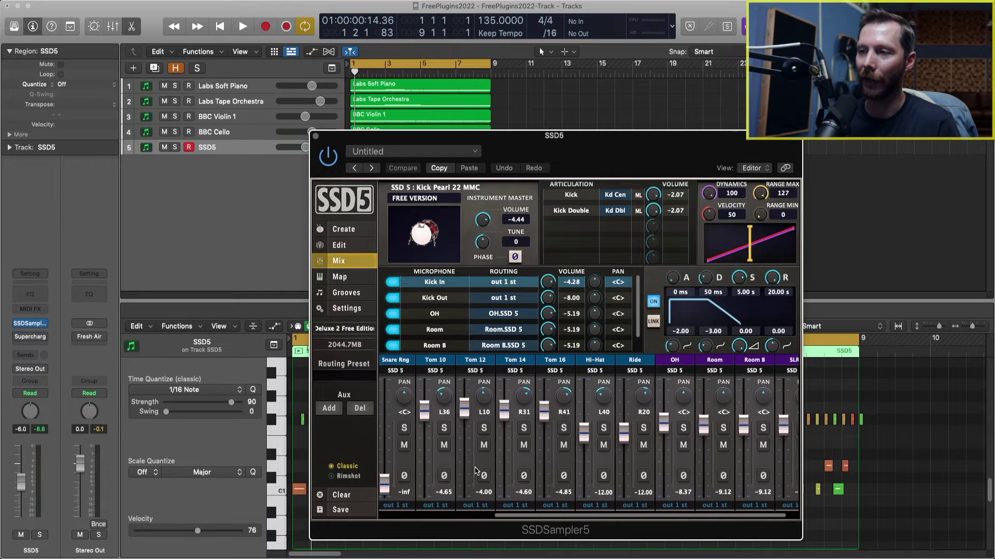
click(174, 148)
key(space)
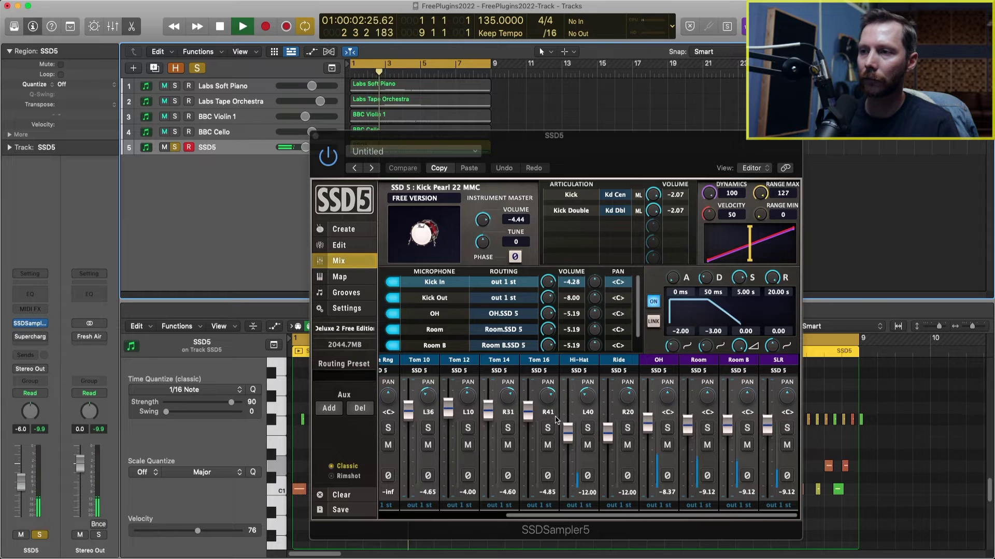
drag(568, 433, 571, 400)
drag(650, 424, 649, 398)
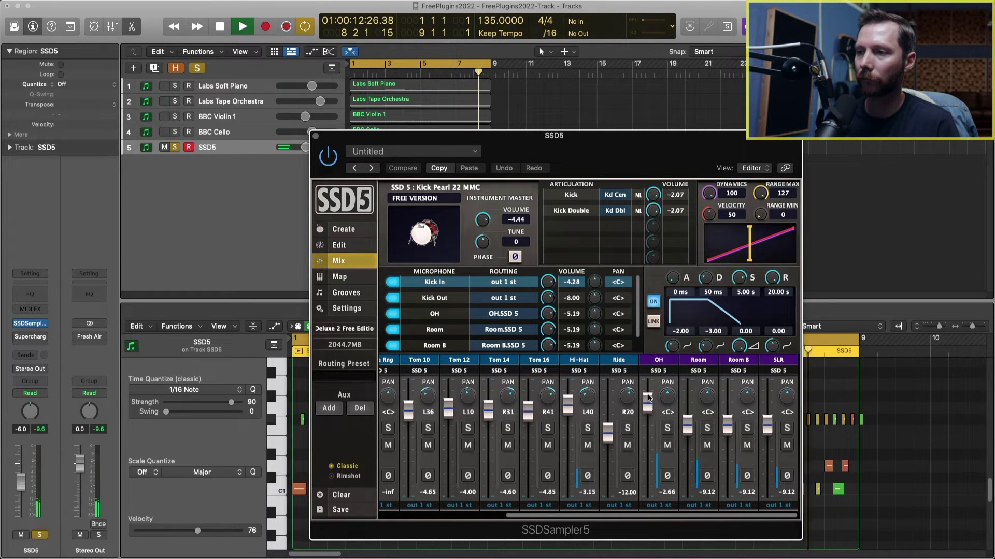
- Close the drum sampler and replay the drum pattern from bar 7, inspecting a C1 note
key(space)
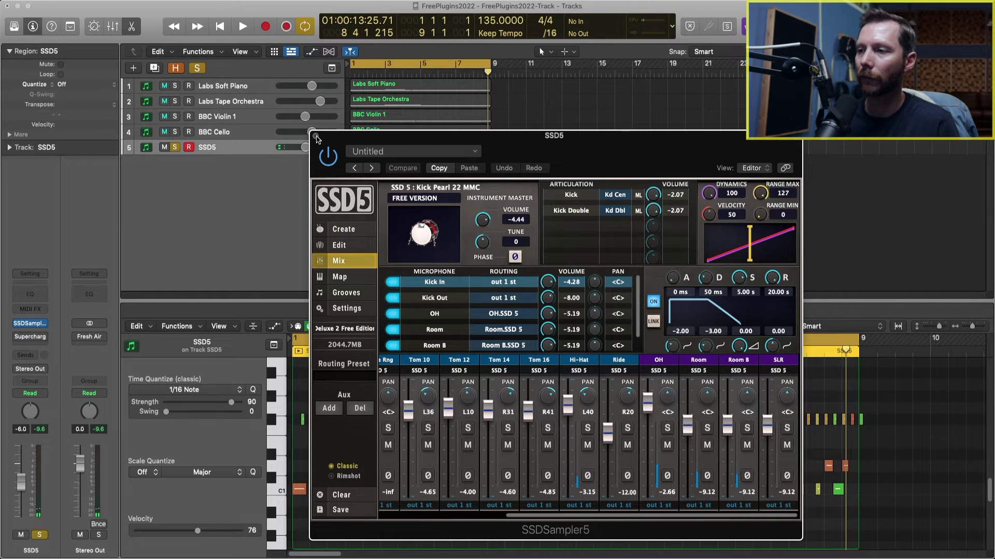
click(316, 138)
scroll(741, 400, right, 3)
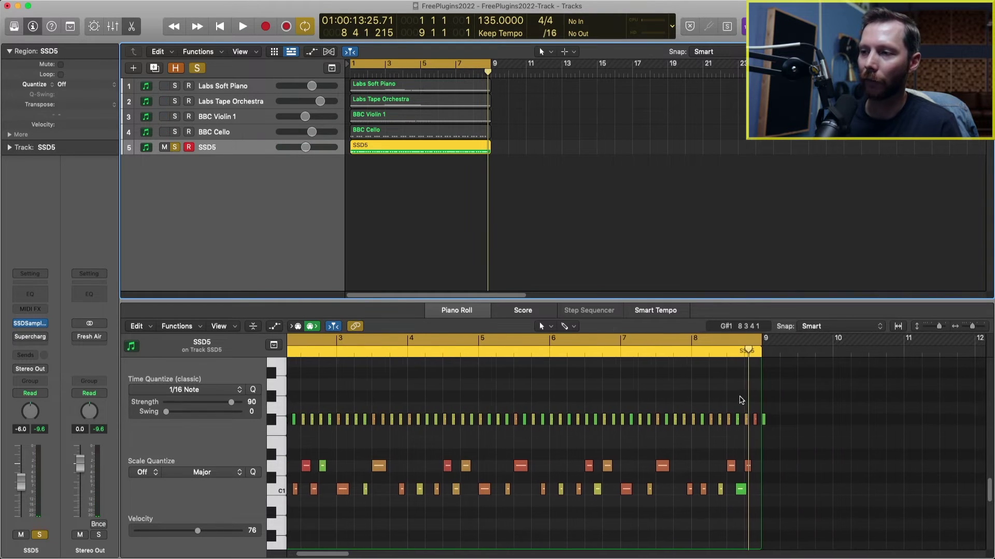
double_click(588, 352)
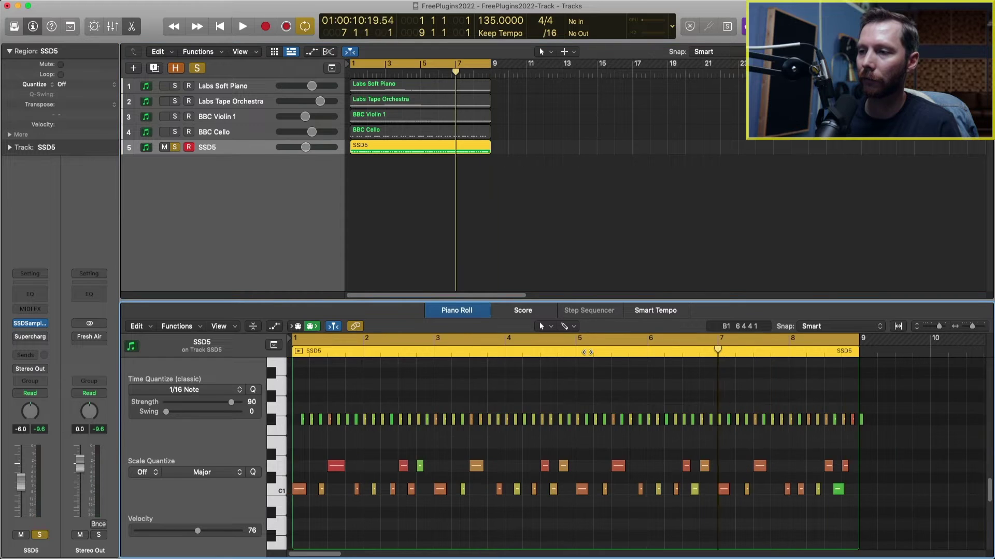
scroll(674, 386, right, 4)
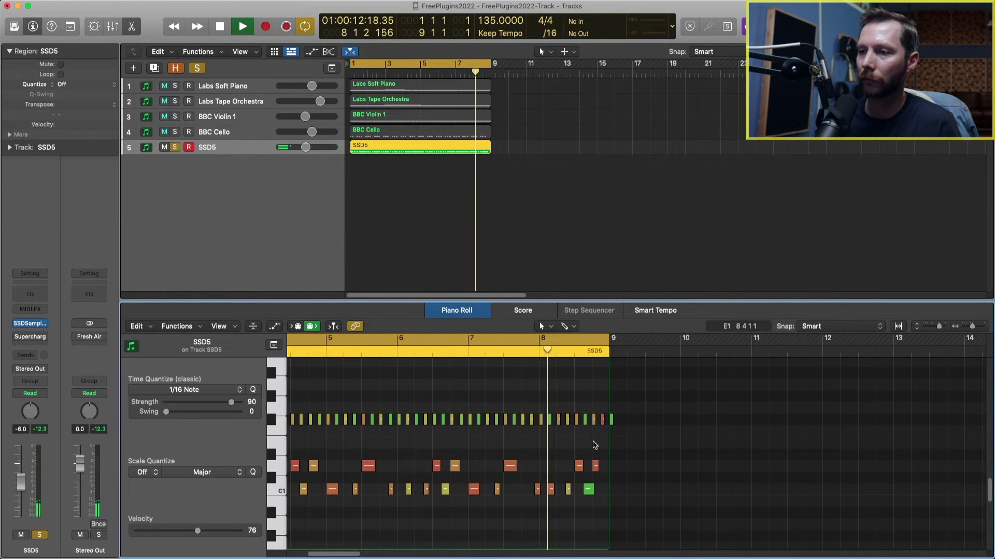
key(space)
click(537, 491)
key(space)
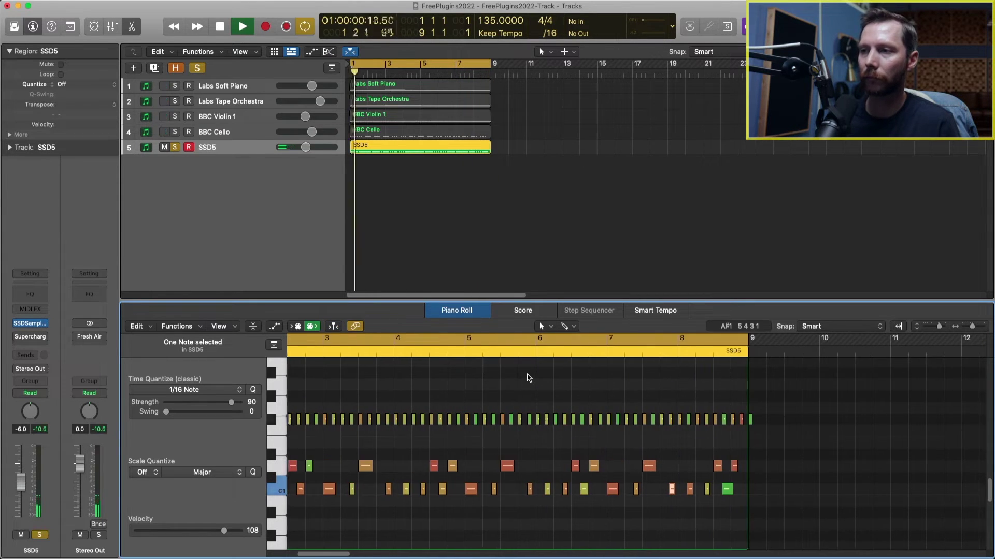
key(space)
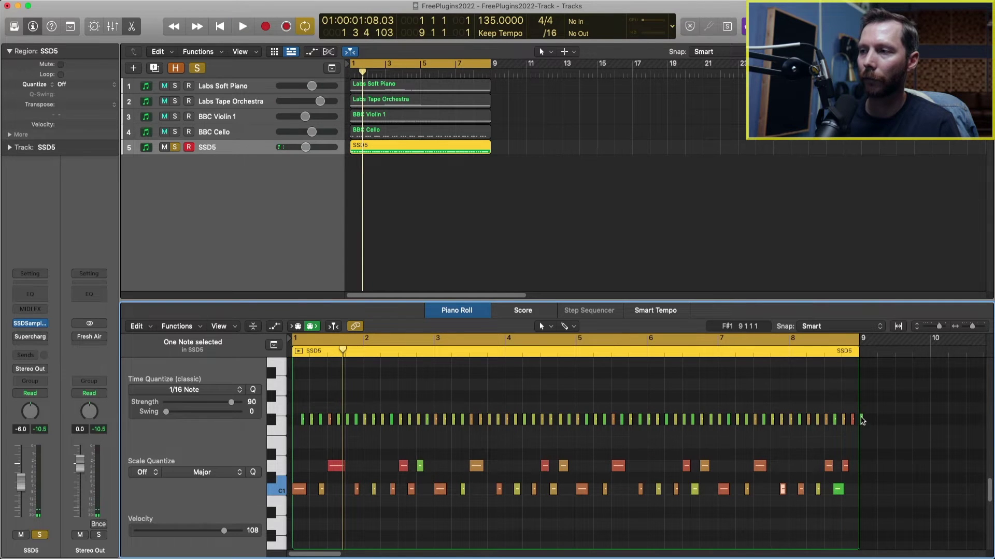
drag(862, 421, 294, 422)
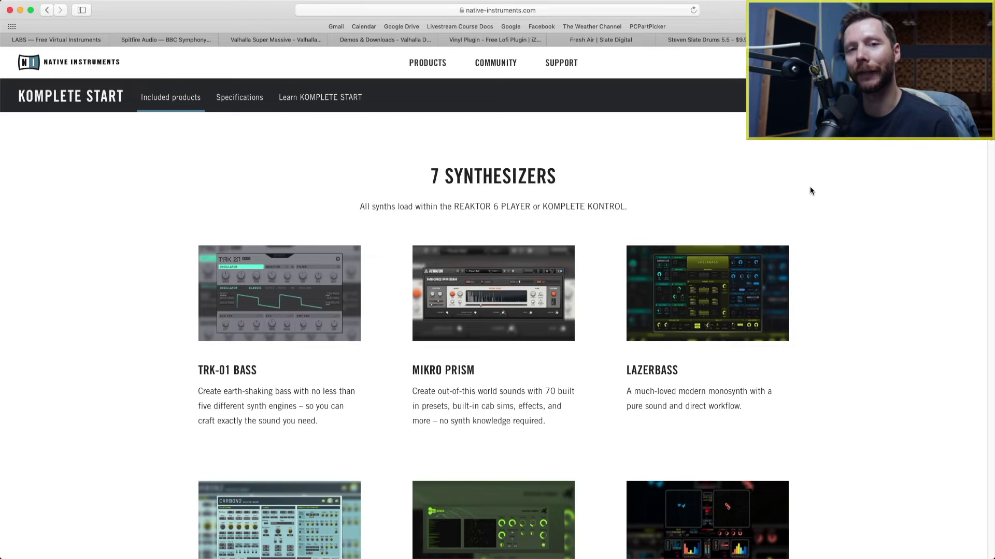
- Scroll the KOMPLETE START Included products page to the synthesizers, with TRK-01 BASS first
scroll(319, 150, down, 1)
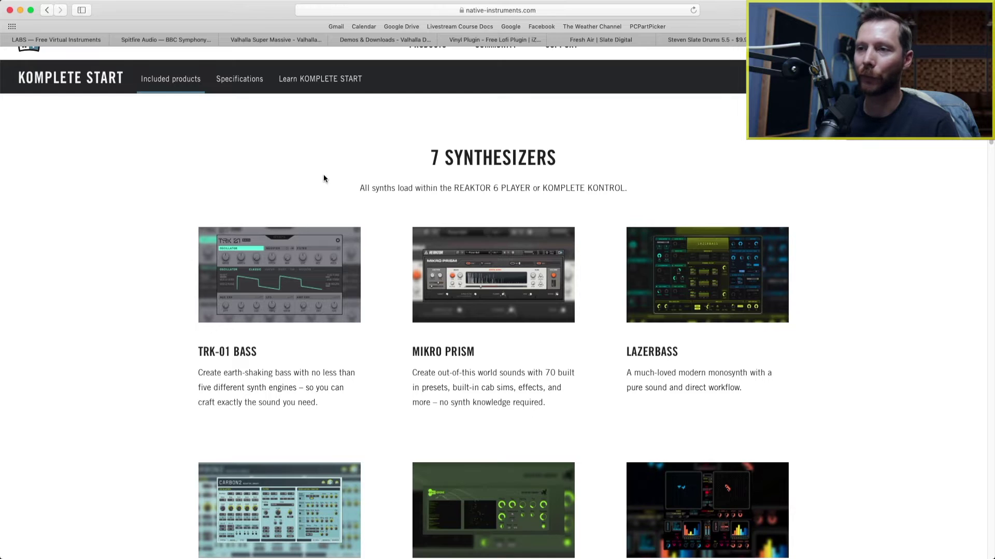
scroll(323, 178, down, 2)
scroll(324, 178, down, 10)
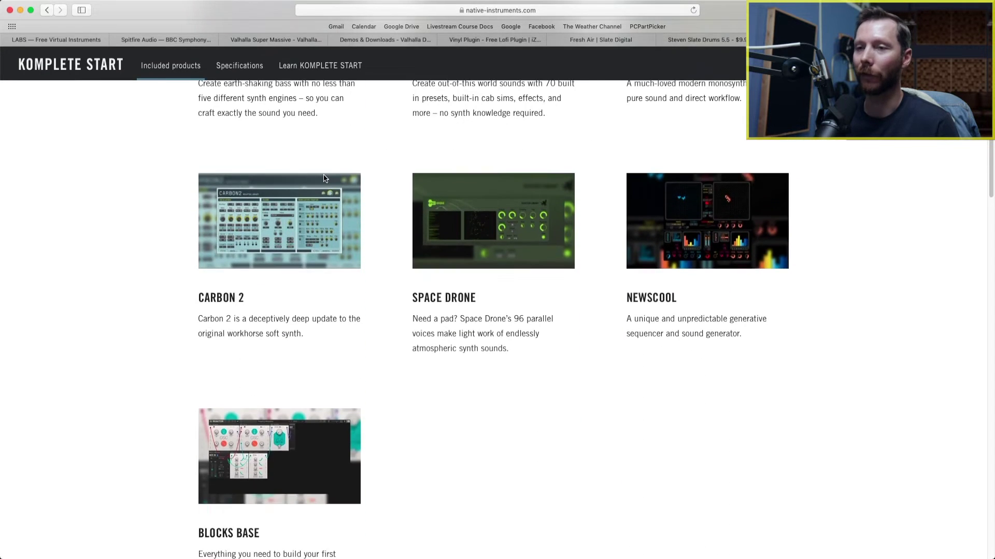
scroll(325, 178, up, 12)
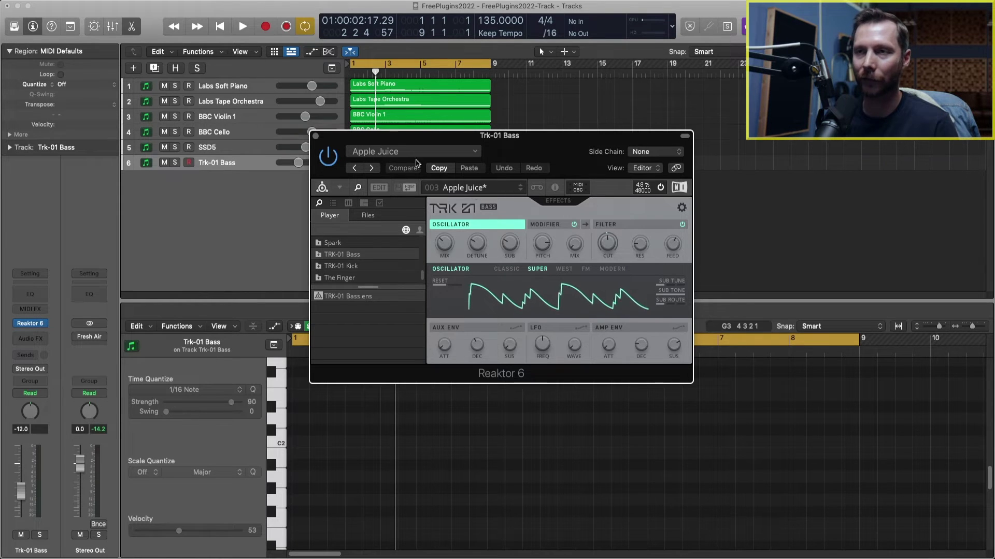
- Record a bass line with the Apple Juice preset and close the Reaktor 6 window
key(r)
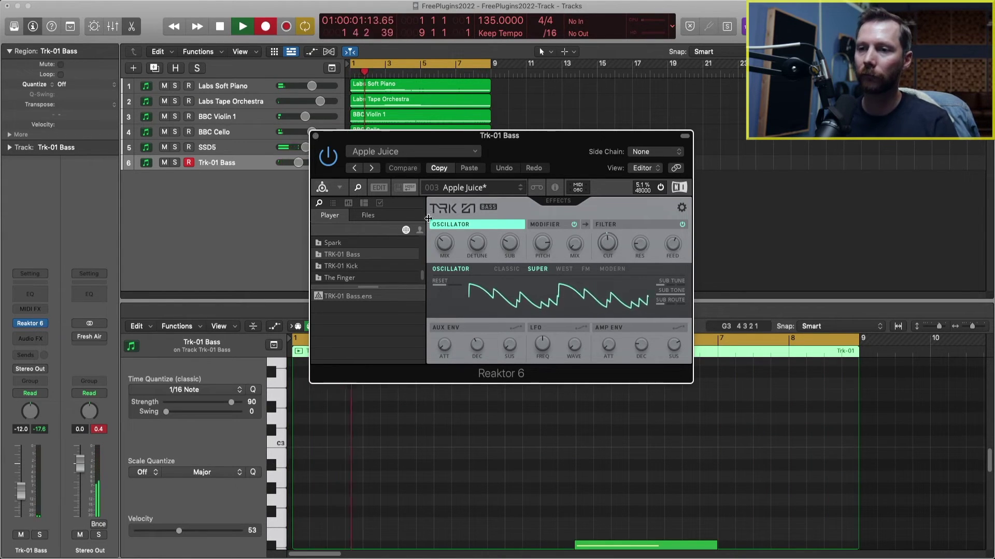
key(space)
key(v)
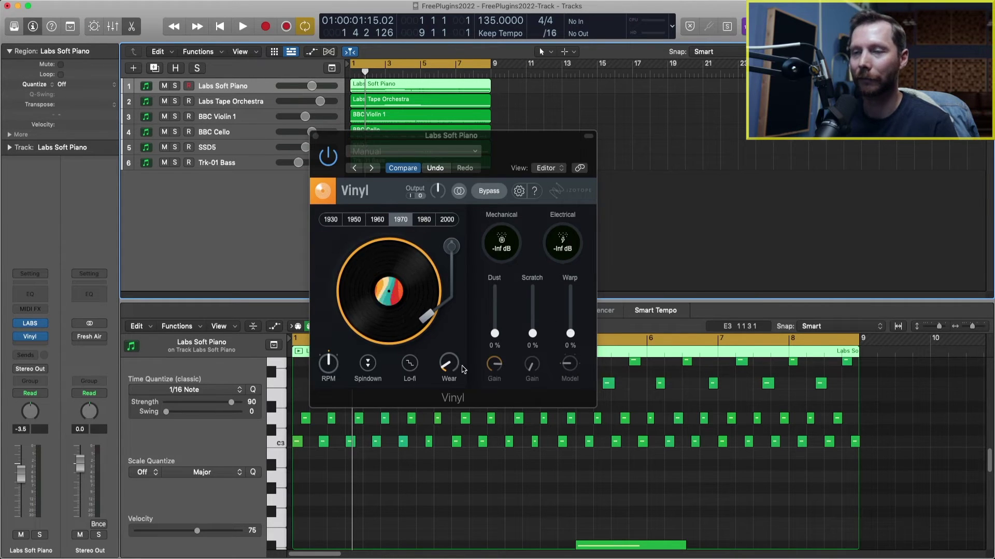
- Solo Labs Soft Piano and audition it while raising Vinyl's Warp to 42%
click(175, 86)
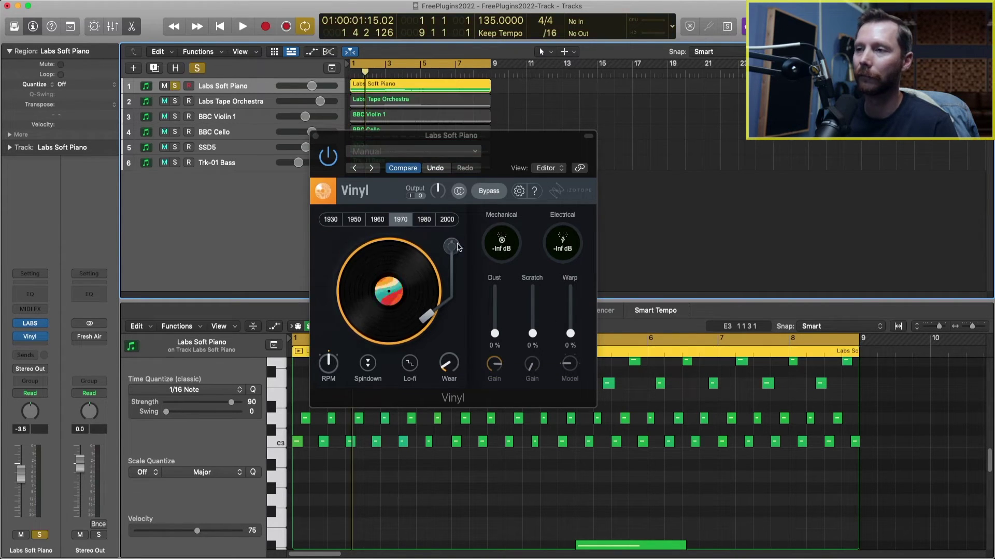
key(space)
drag(570, 333, 495, 333)
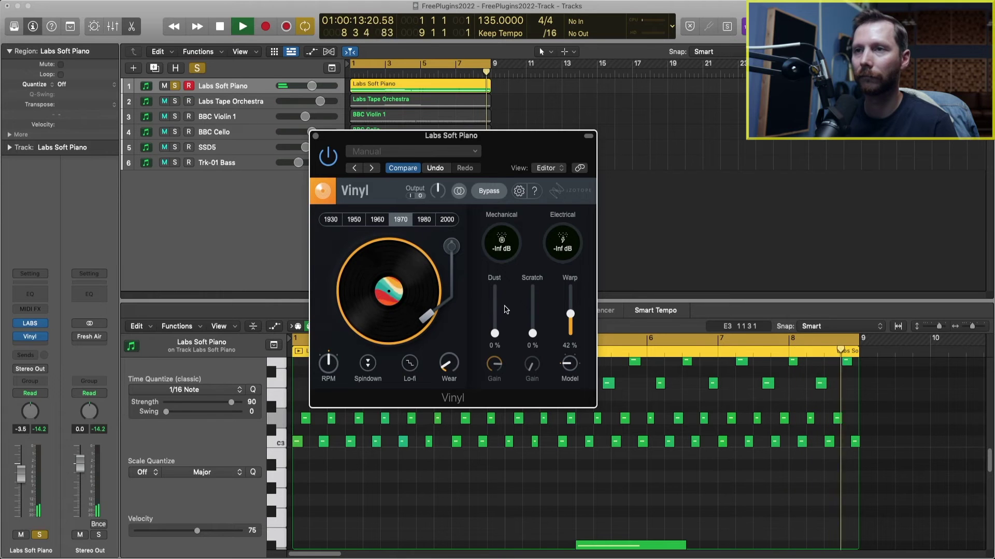
key(space)
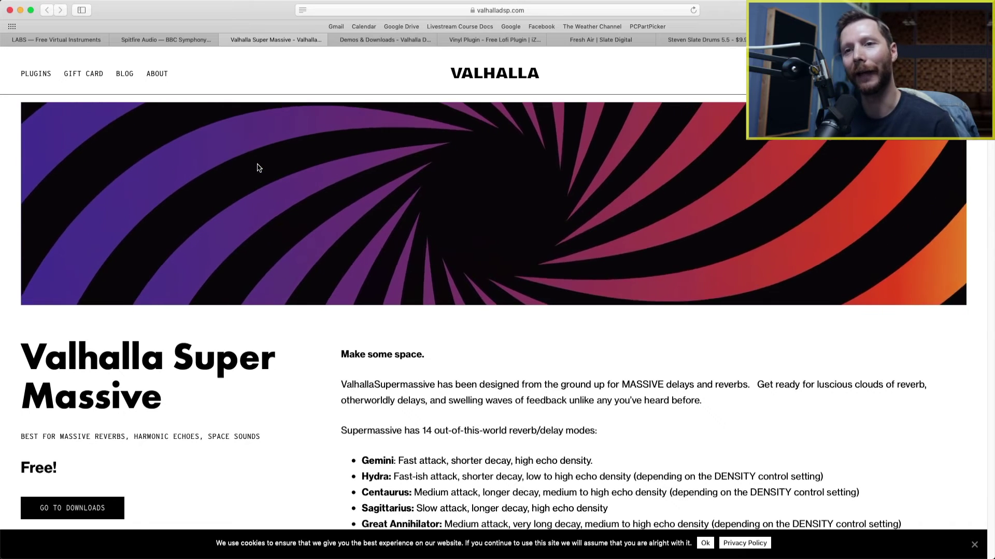
- Scroll to the Supermassive mode list and highlight the 'Best for' subtitle
scroll(259, 167, down, 1)
scroll(259, 167, down, 5)
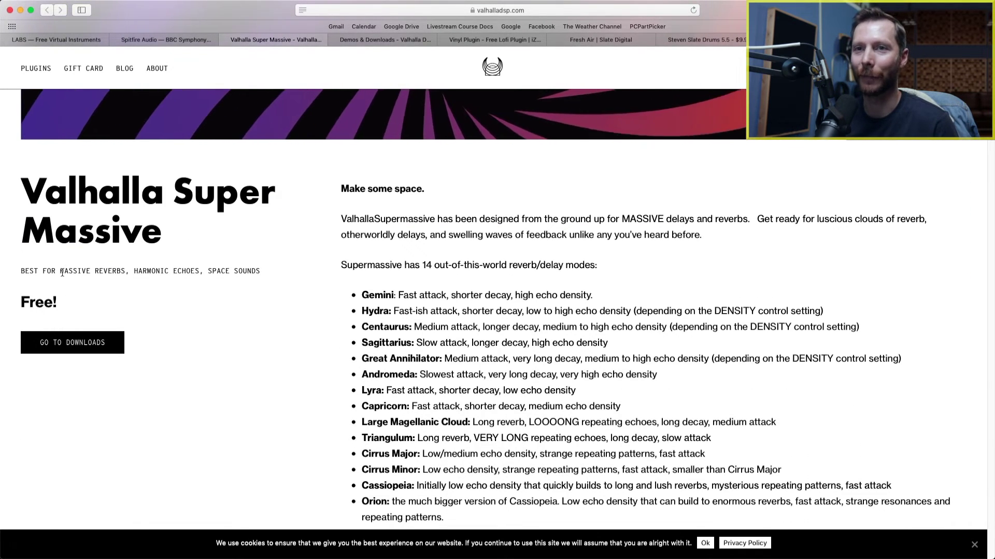
drag(64, 271, 256, 273)
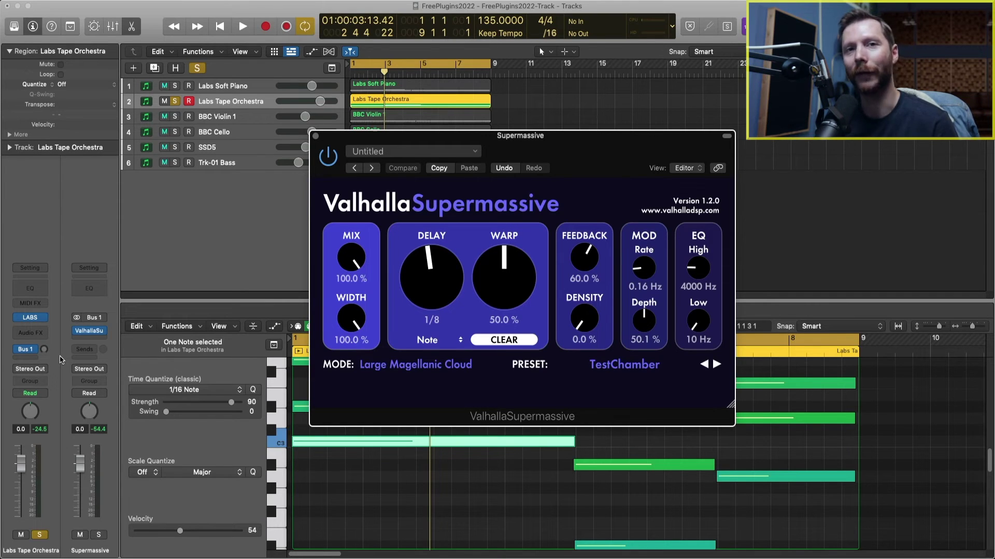
- While playing, adjust the Labs Tape Orchestra's Bus 1 send knob to the Supermassive reverb
key(space)
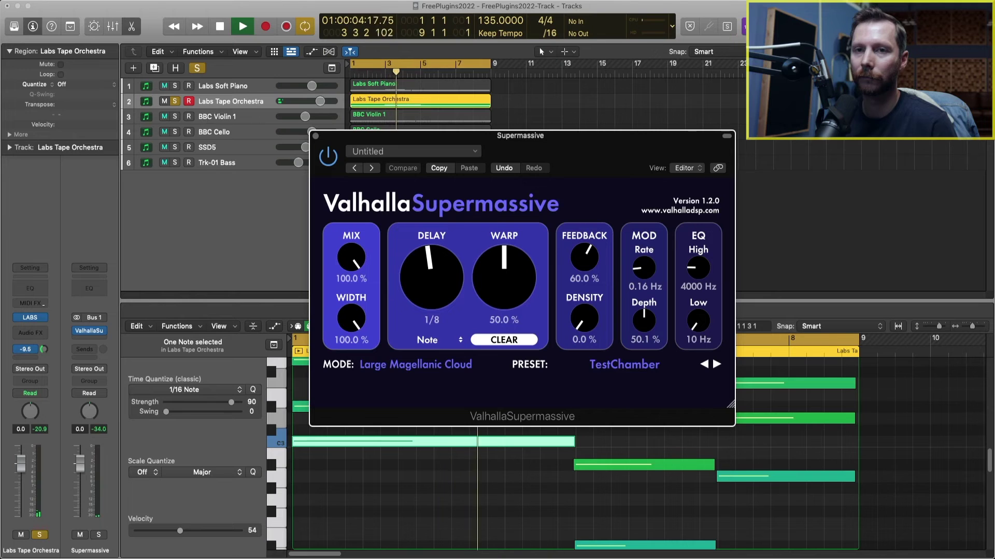
click(44, 352)
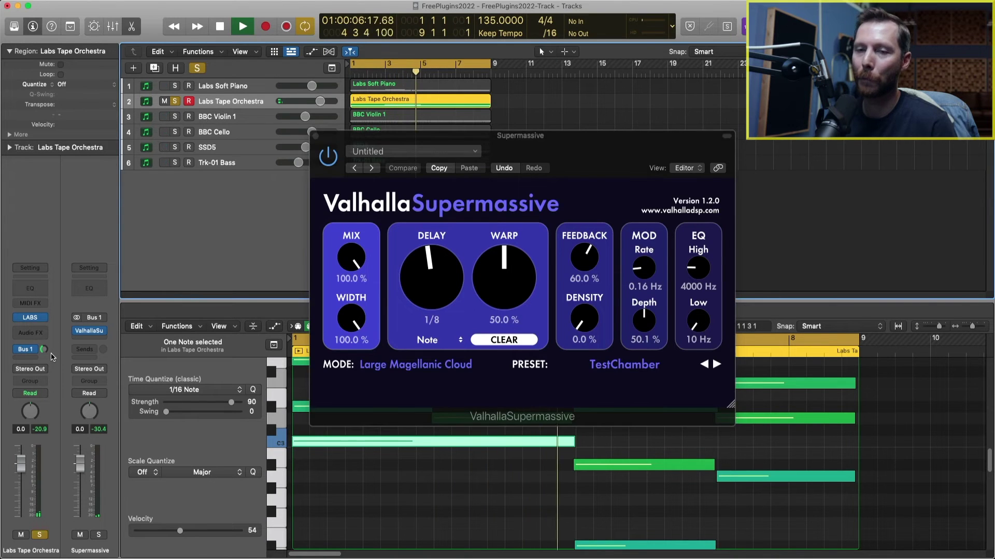
drag(45, 354, 64, 366)
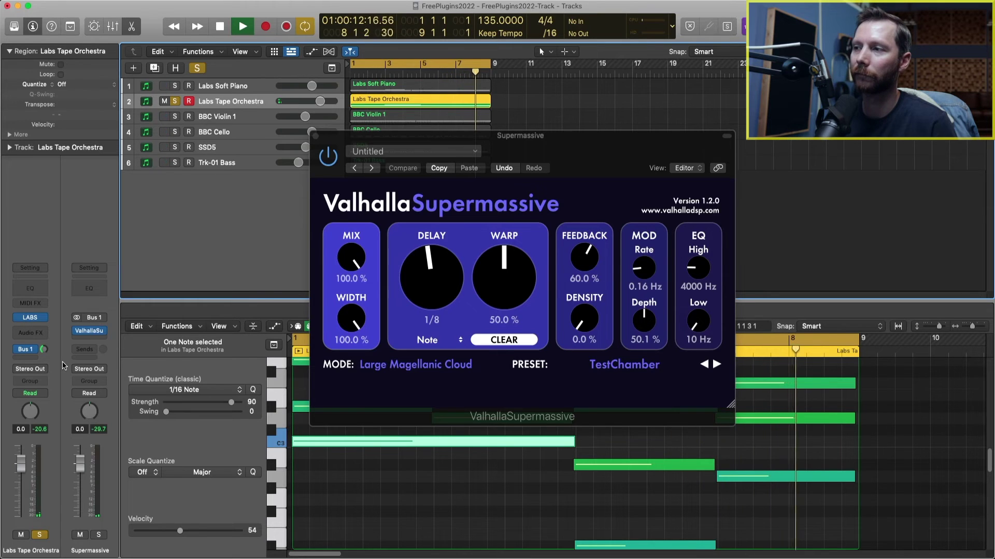
key(space)
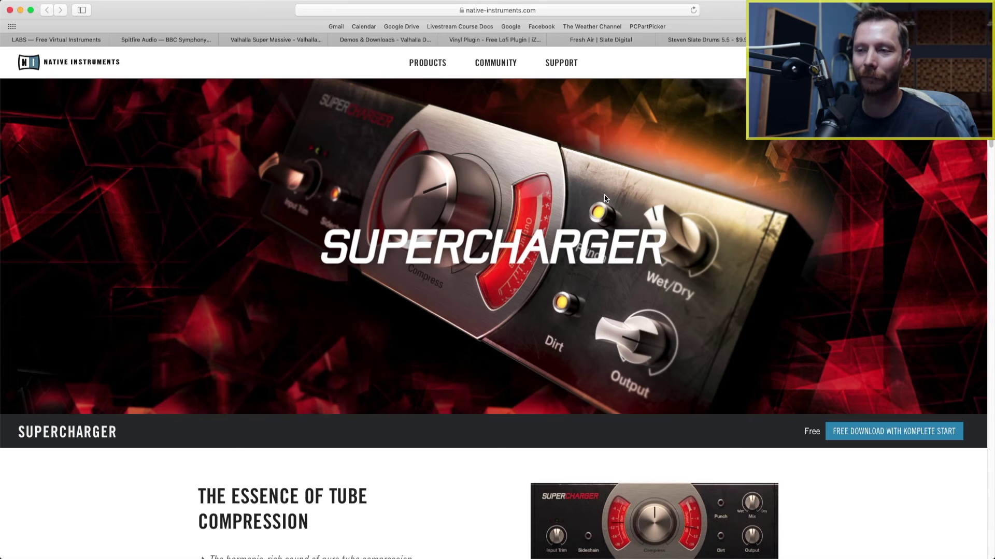
- Scroll the Supercharger page down to the 'Essence of Tube Compression' section
scroll(601, 201, down, 5)
scroll(593, 203, down, 1)
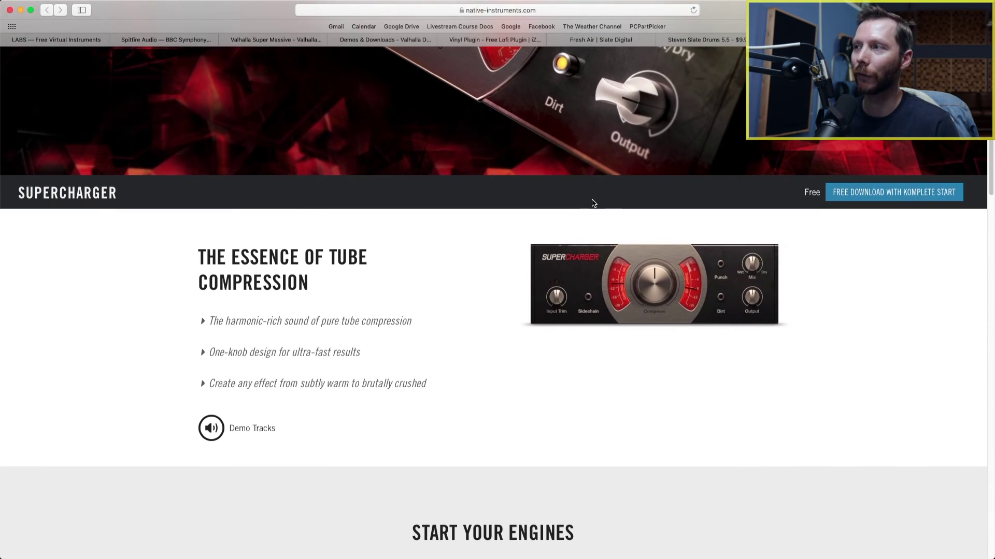
scroll(594, 203, down, 1)
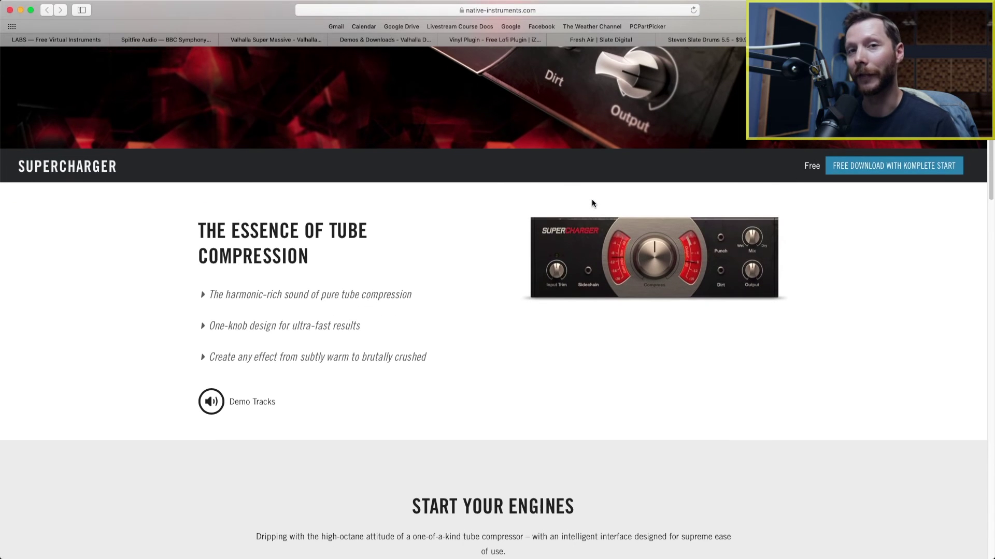
scroll(594, 203, down, 3)
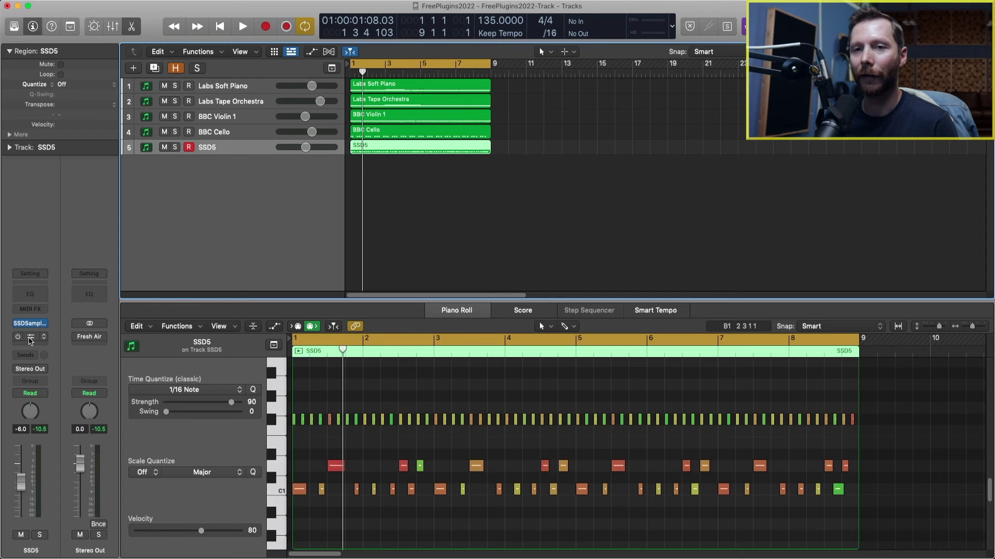
- Insert Supercharger on the SSD5 audio FX slot and keep the Drumbus preset
click(30, 338)
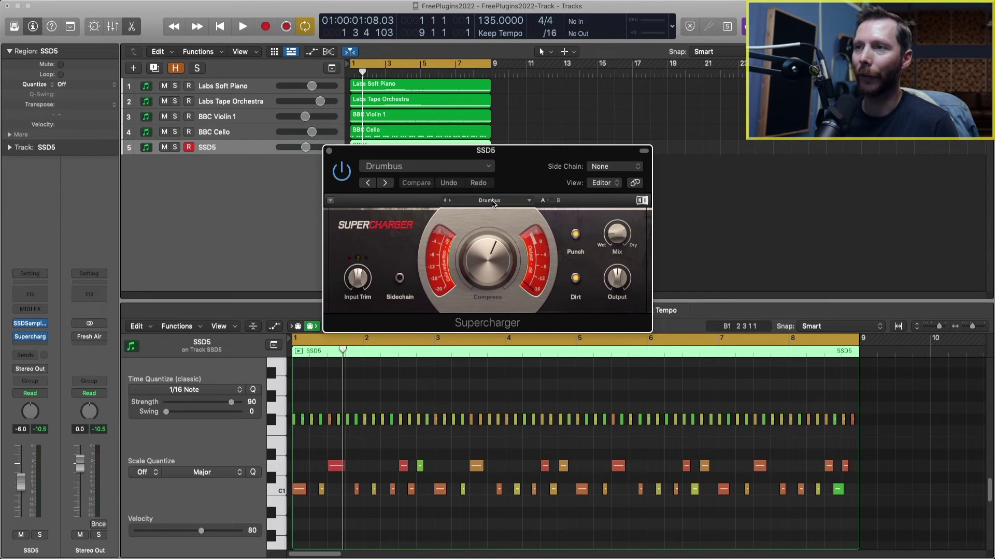
click(491, 201)
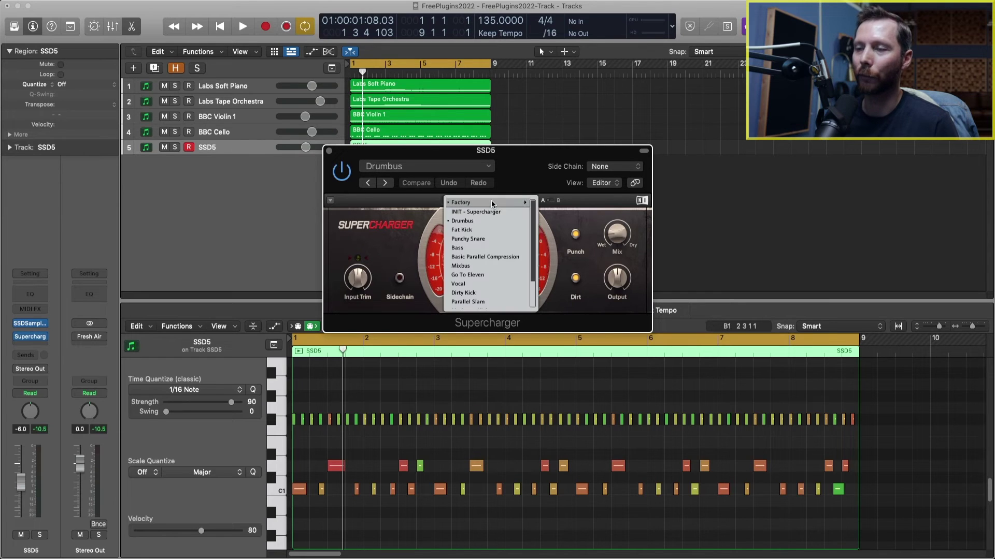
click(466, 223)
- Solo SSD5 and audition the drums with the Supercharger compressor switched on
click(175, 147)
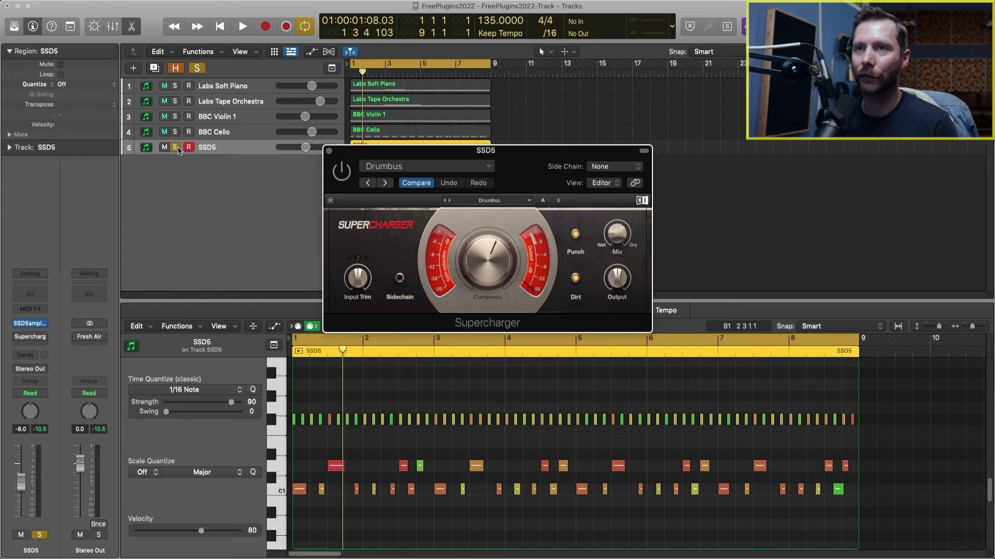
click(346, 179)
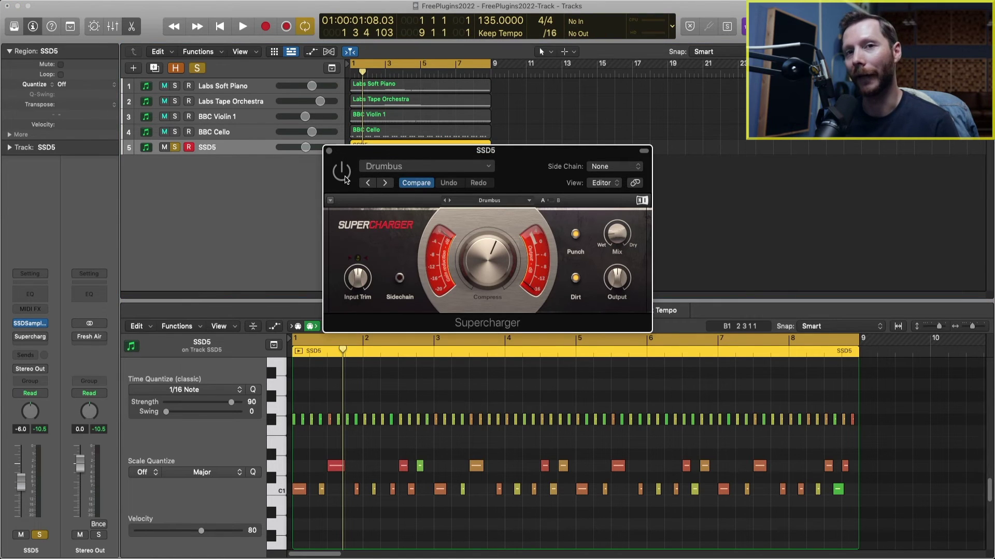
key(space)
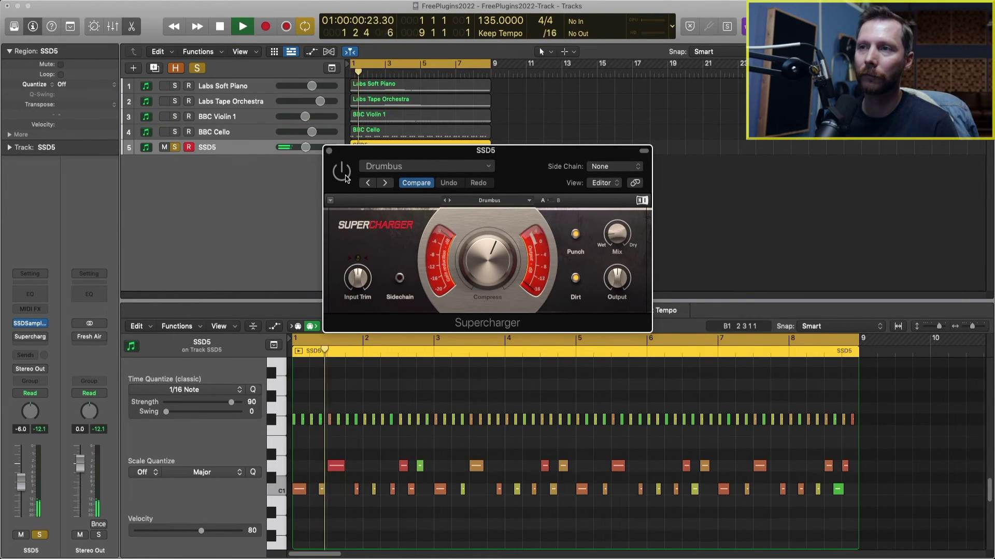
click(343, 175)
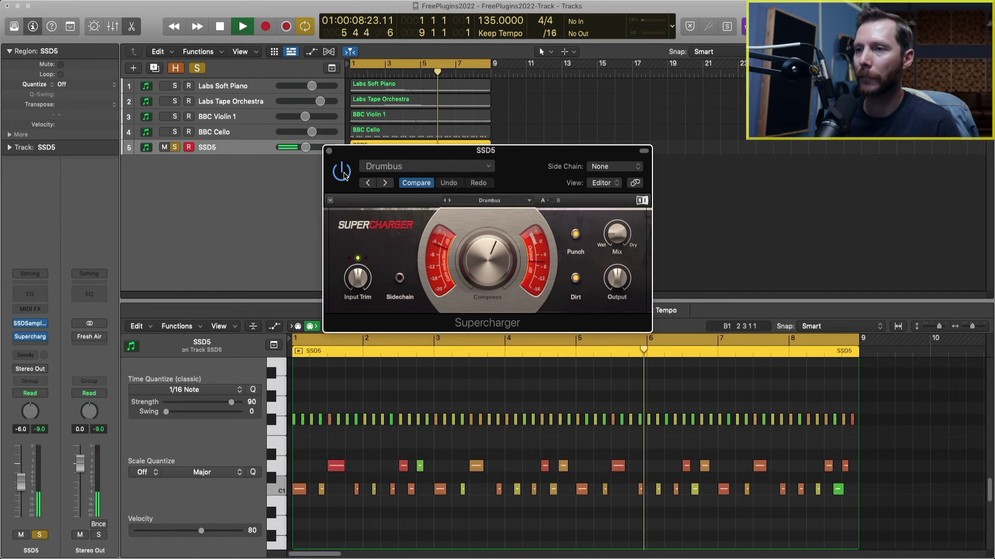
key(space)
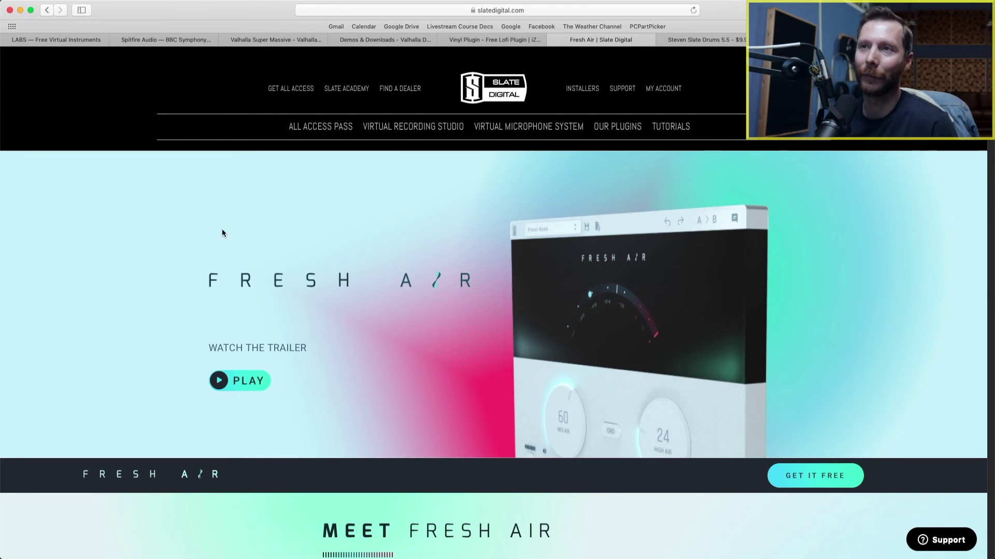
- Scroll the Fresh Air page down to the 'Meet Fresh Air' introduction
scroll(138, 276, down, 1)
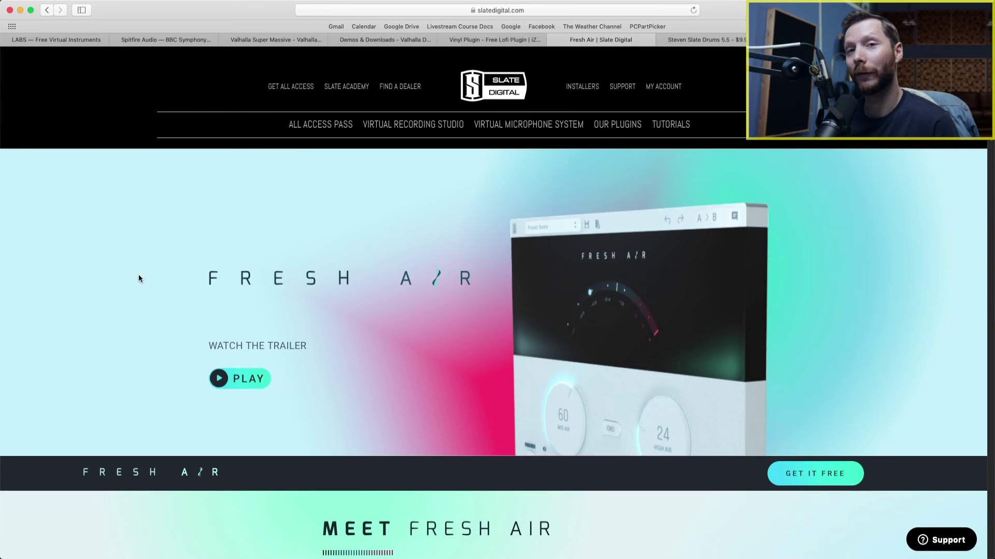
scroll(138, 279, down, 5)
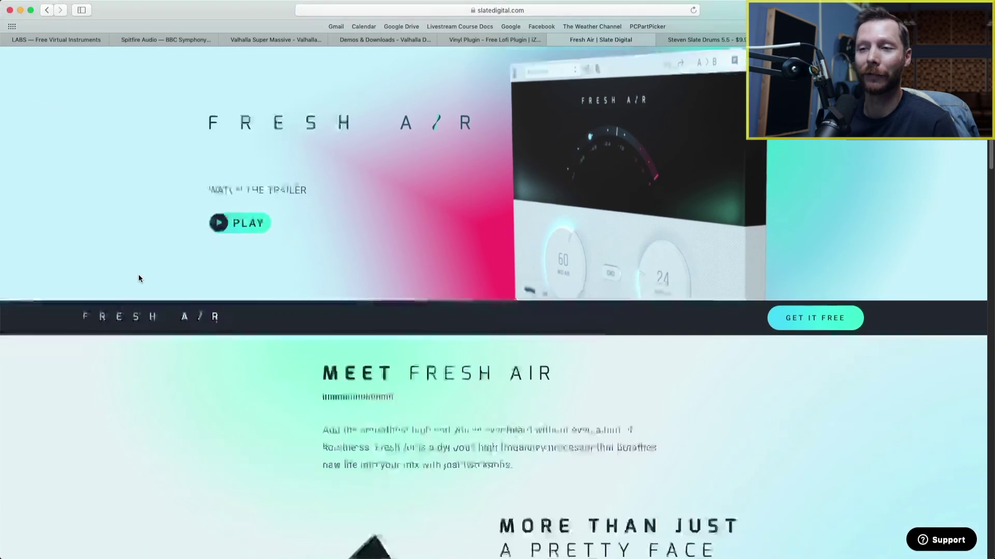
scroll(139, 279, down, 4)
scroll(138, 279, down, 1)
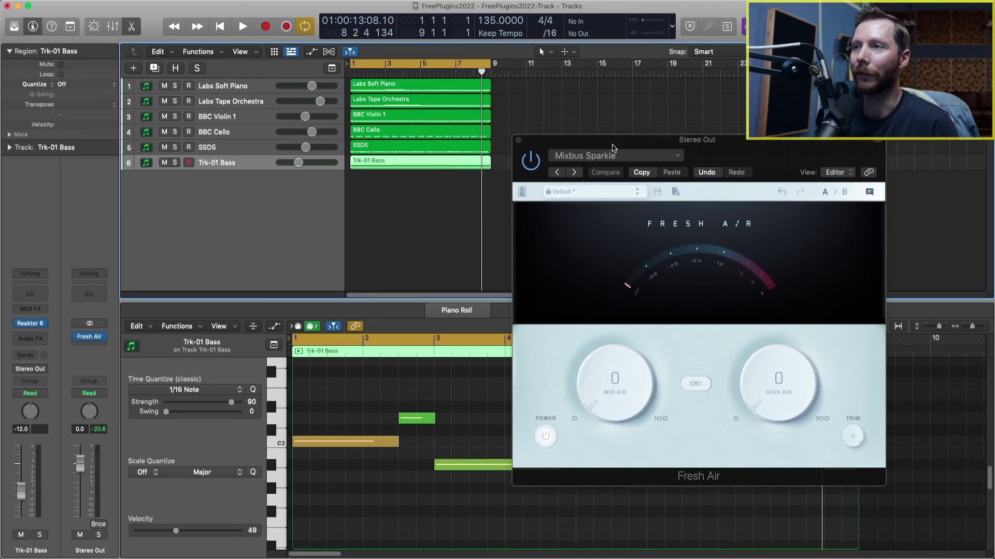
- During playback, set Fresh Air's Mid Air and High Air to 30 with the plugin active
drag(612, 147, 443, 158)
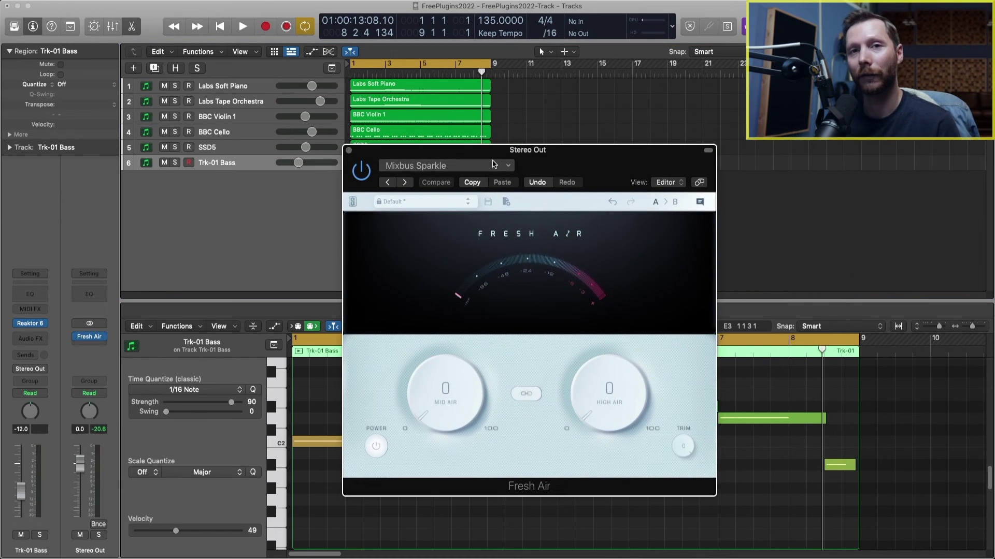
key(space)
drag(444, 399, 443, 348)
drag(607, 410, 589, 332)
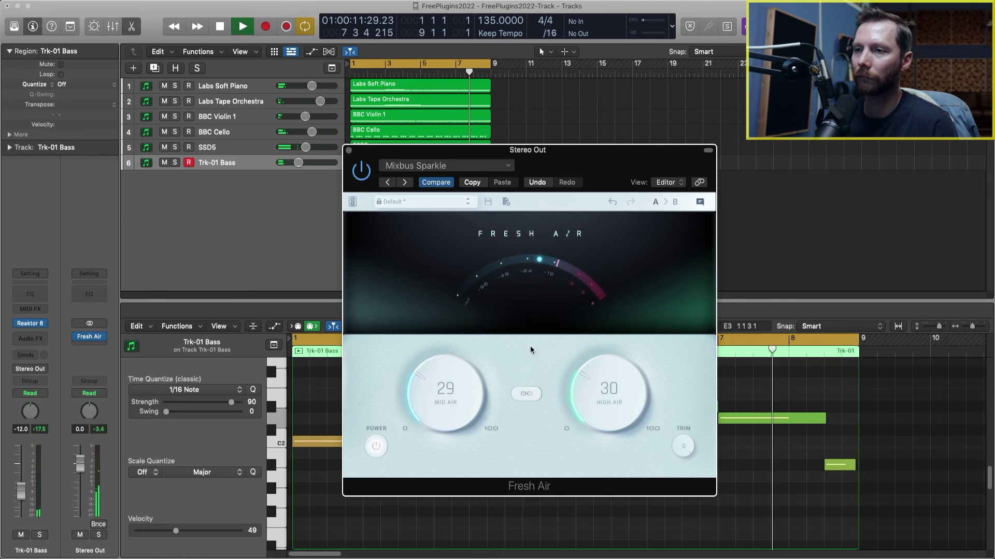
drag(444, 396, 460, 384)
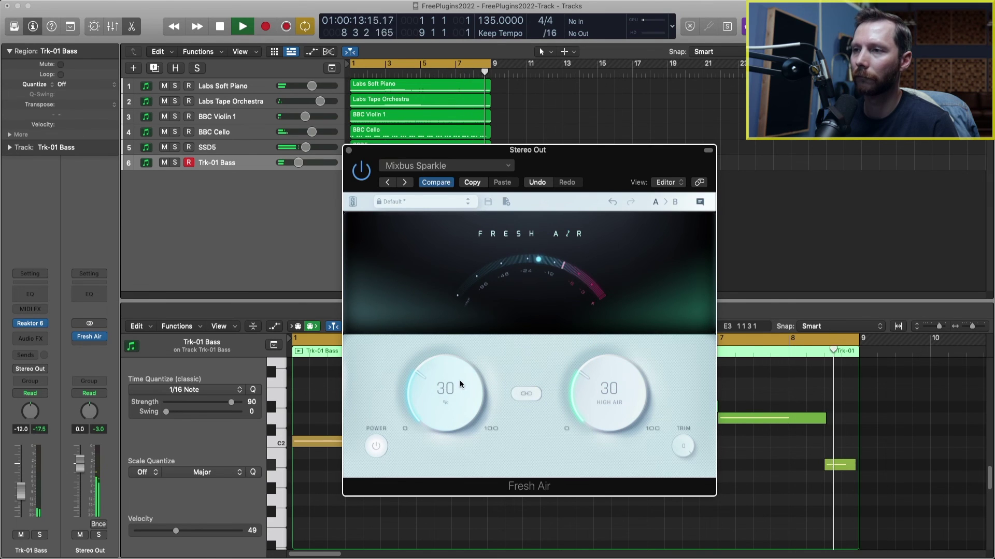
click(361, 172)
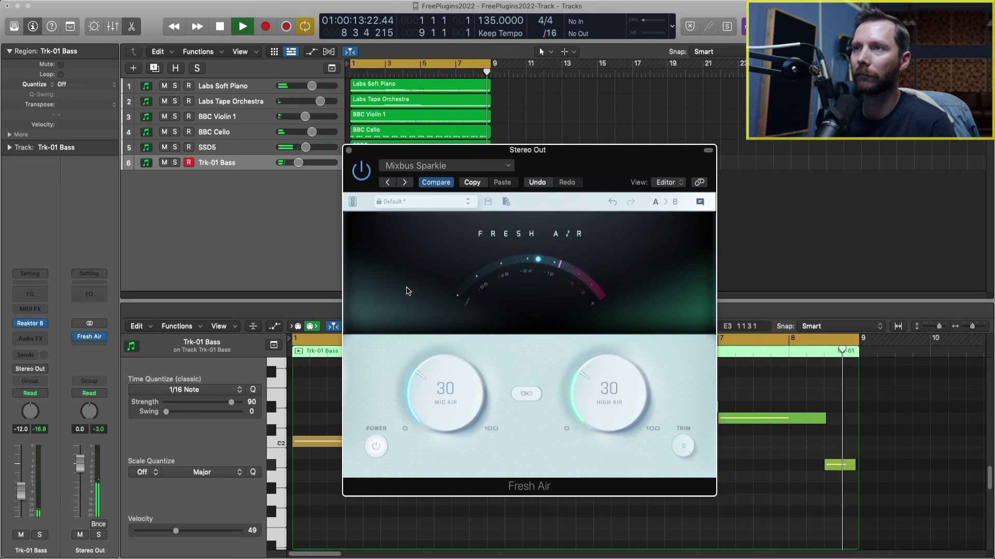
key(space)
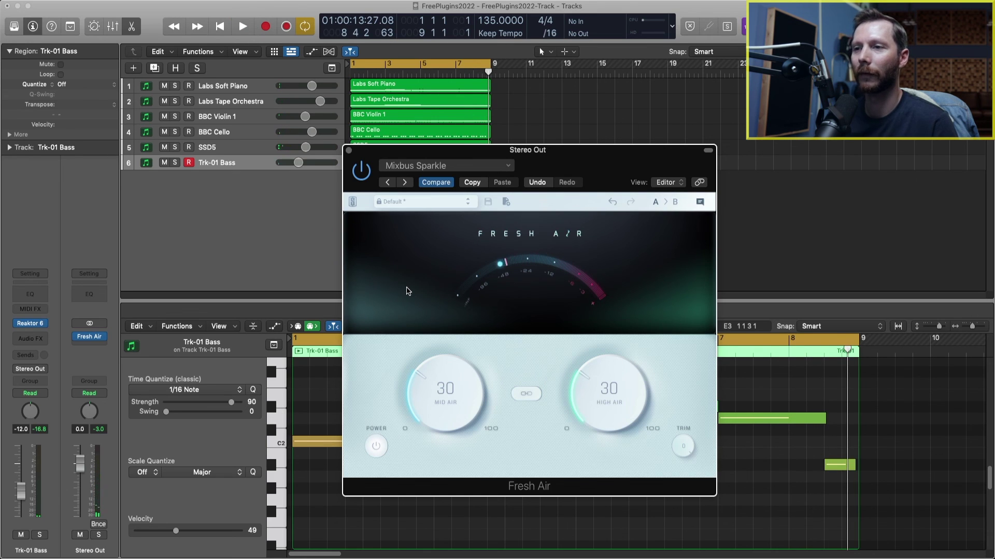